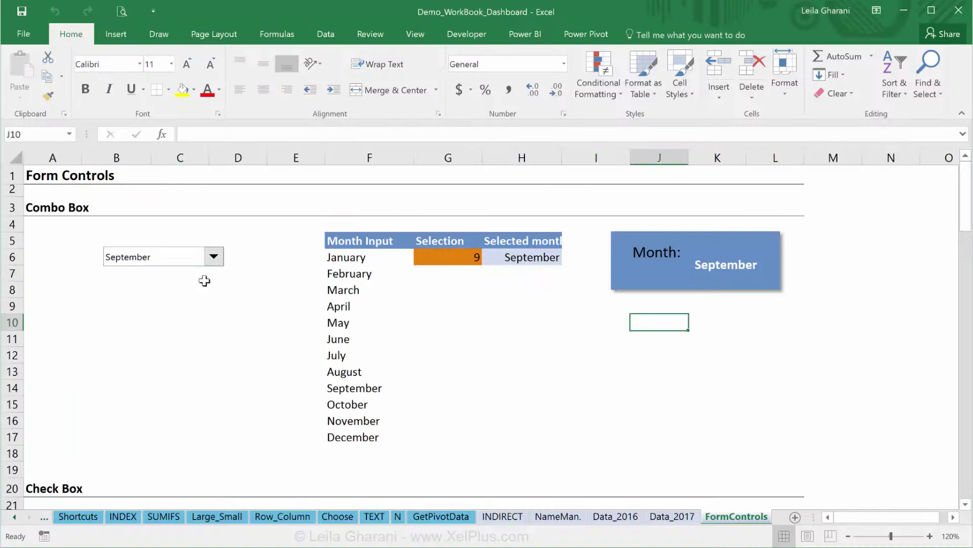
Select cell C8 below the month combo box, which is set to September
{"action": "left_click", "coordinate": [203, 275]}
{"action": "left_click", "coordinate": [204, 291]}
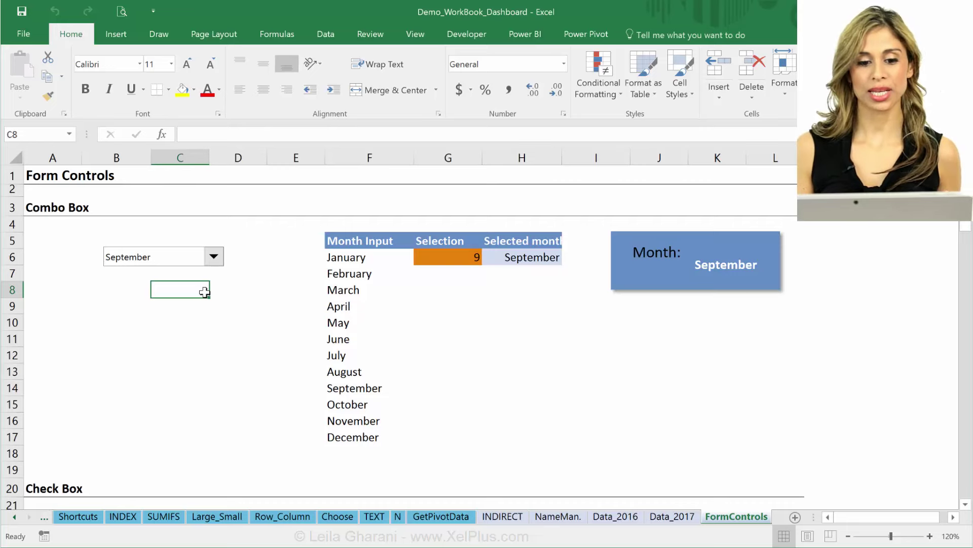
Pick November in the month combo box and check H6's =INDEX(F6:F17,G6) formula
{"action": "left_click", "coordinate": [215, 263]}
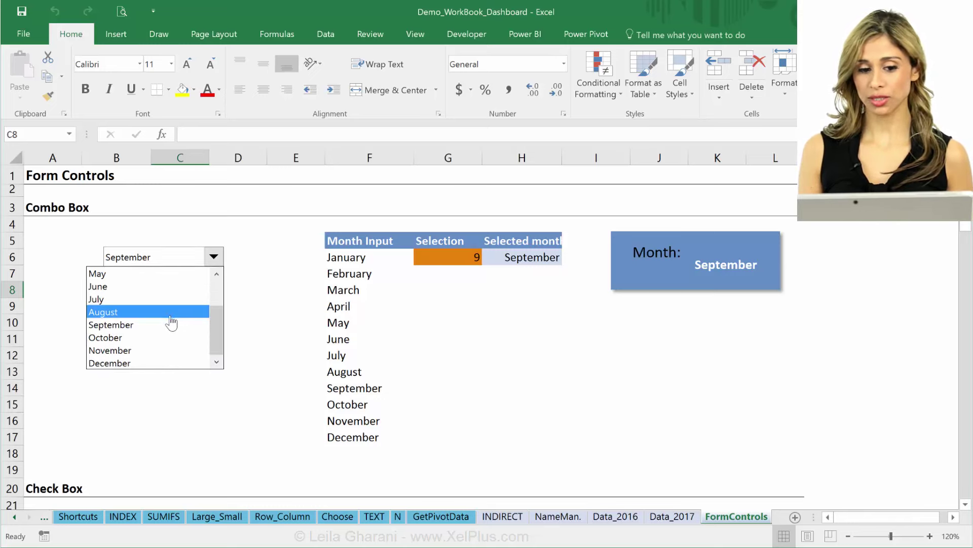
{"action": "left_click", "coordinate": [157, 350]}
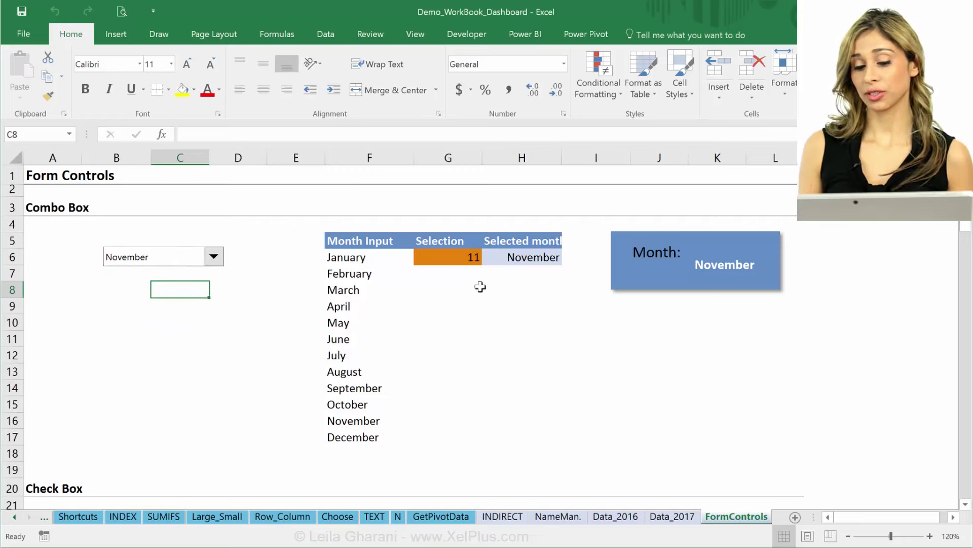
{"action": "left_click", "coordinate": [516, 262]}
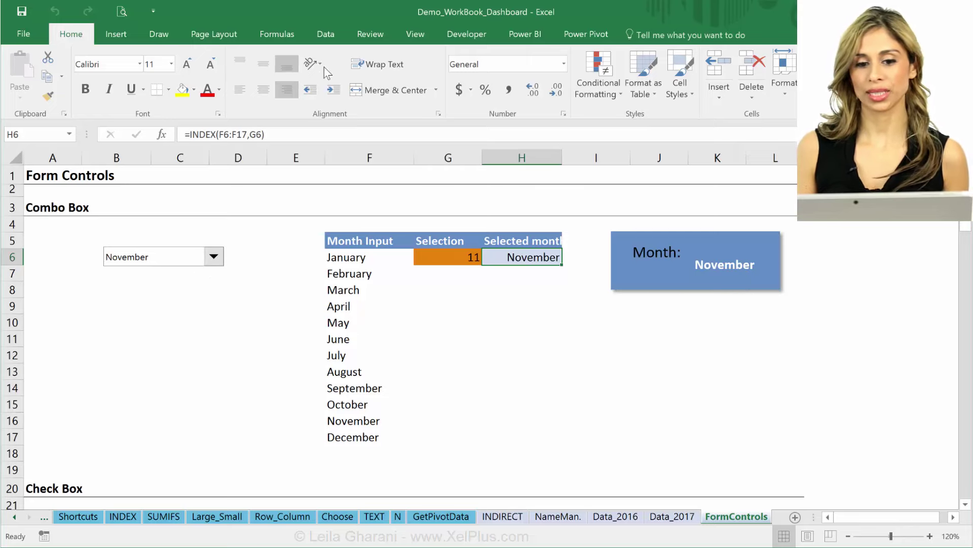
{"action": "left_click", "coordinate": [327, 36]}
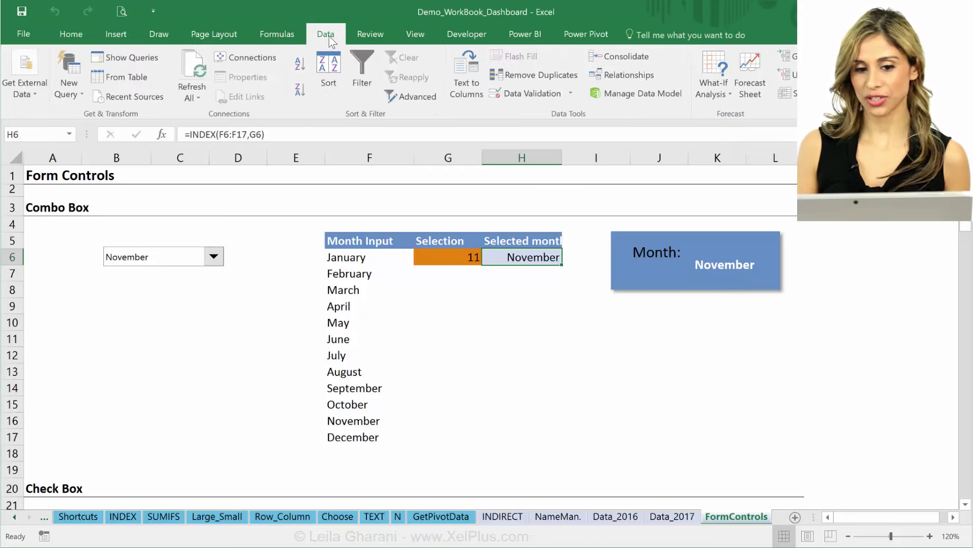
{"action": "left_click", "coordinate": [168, 291]}
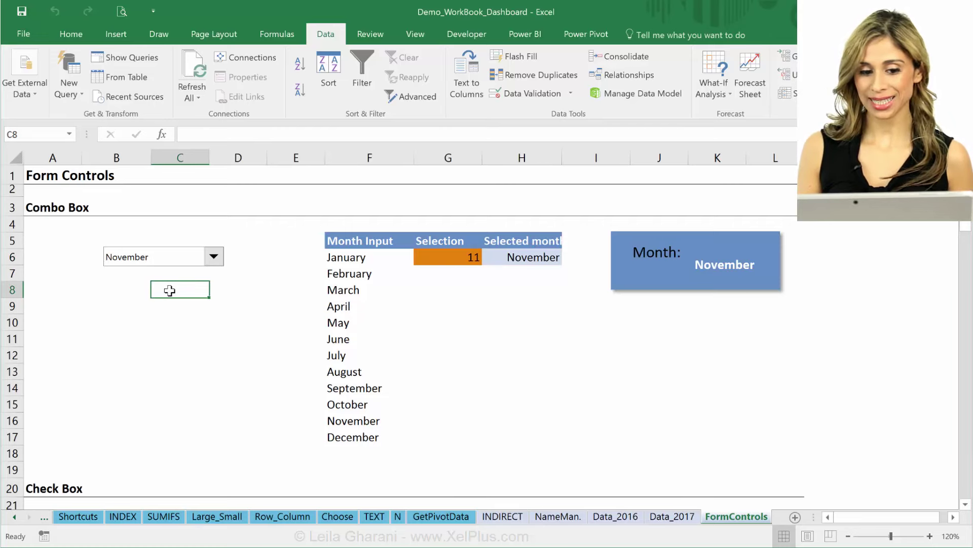
Nudge the combo box slightly and clear the values 11 and November from G6:H6
{"action": "right_click", "coordinate": [175, 258]}
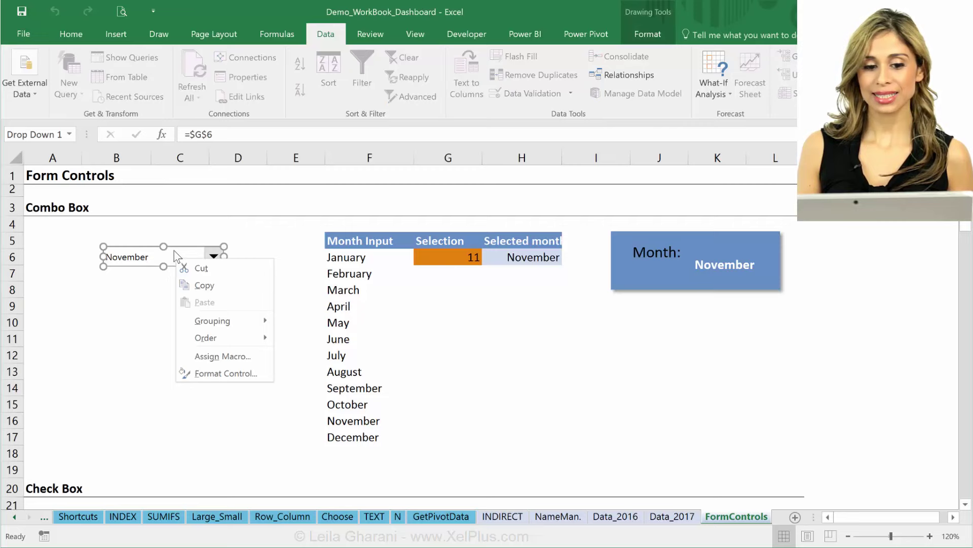
{"action": "key", "text": "Escape"}
{"action": "mouse_move", "coordinate": [175, 257]}
{"action": "left_mouse_down"}
{"action": "mouse_move", "coordinate": [165, 269]}
{"action": "mouse_move", "coordinate": [171, 245]}
{"action": "mouse_move", "coordinate": [167, 253]}
{"action": "left_mouse_up"}
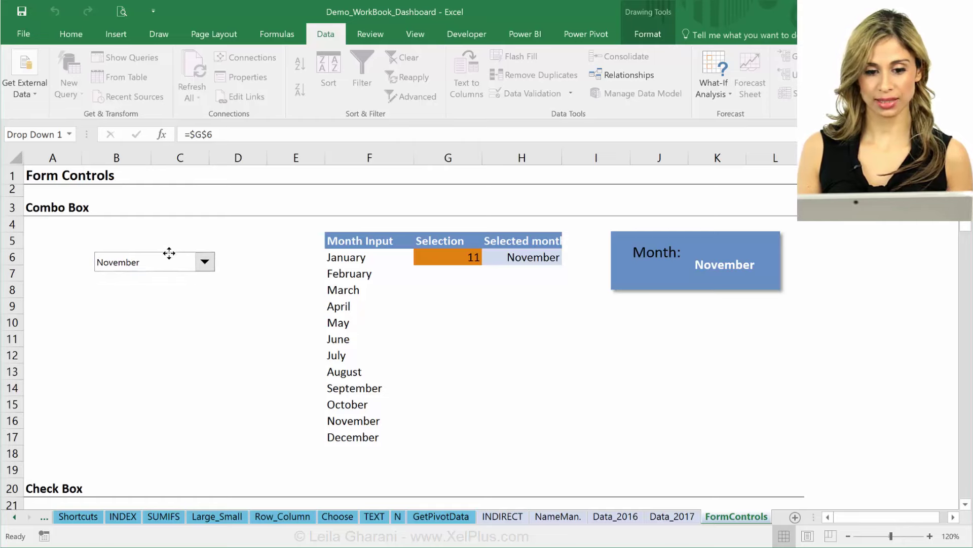
{"action": "left_click", "coordinate": [451, 257]}
{"action": "left_click_drag", "start_coordinate": [451, 257], "coordinate": [499, 257]}
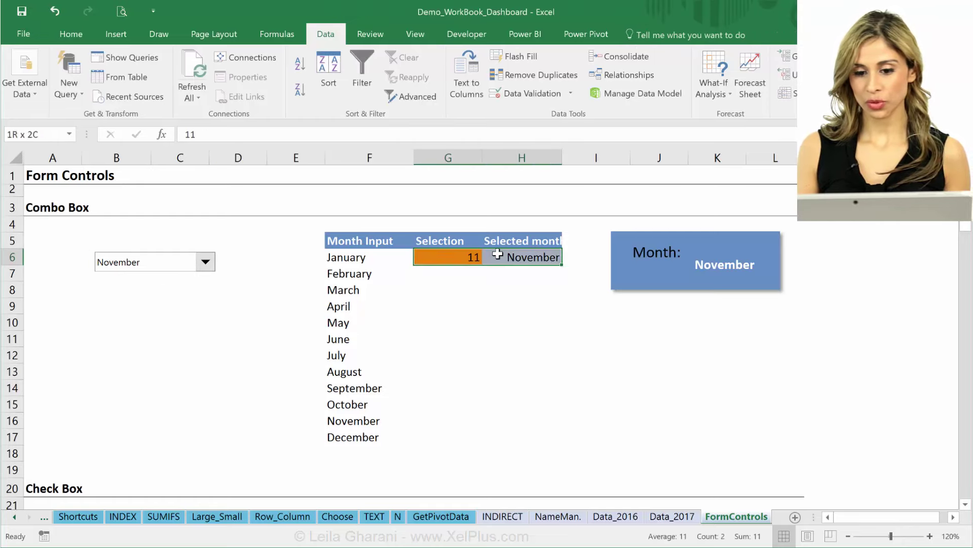
{"action": "key", "text": "Delete"}
Delete the blue Month shape, cut the combo box off the sheet, and select B5
{"action": "left_click", "coordinate": [636, 233]}
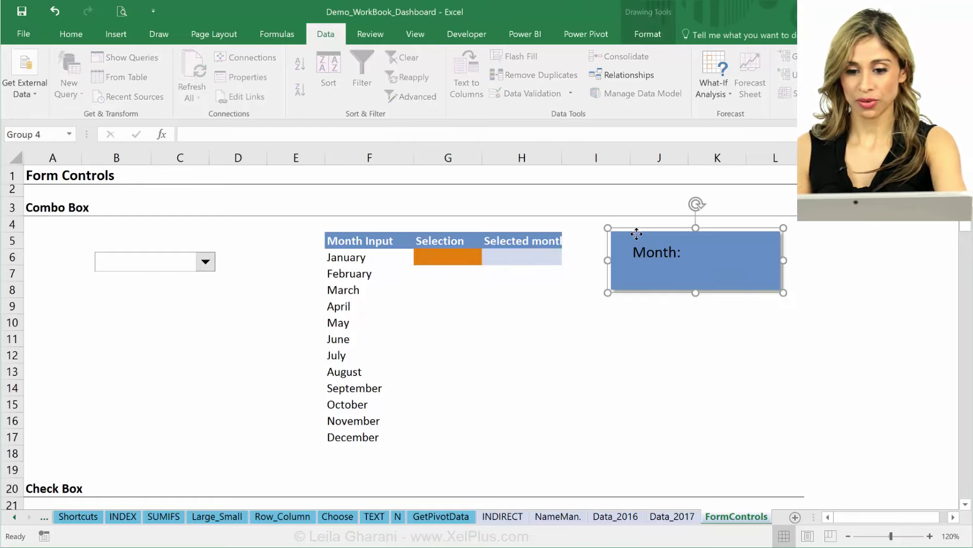
{"action": "key", "text": "Delete"}
{"action": "left_click", "coordinate": [183, 261], "text": "ctrl"}
{"action": "right_click", "coordinate": [183, 261]}
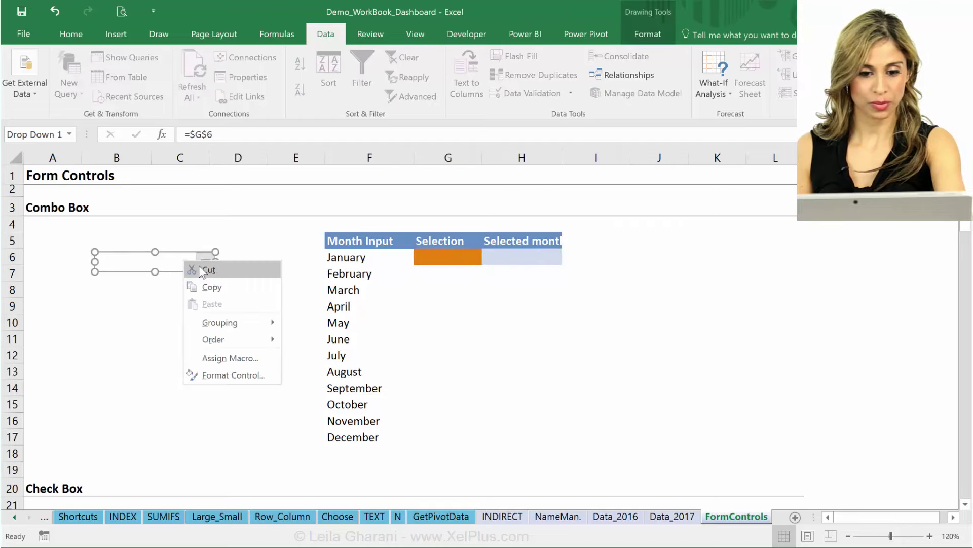
{"action": "left_click", "coordinate": [197, 265]}
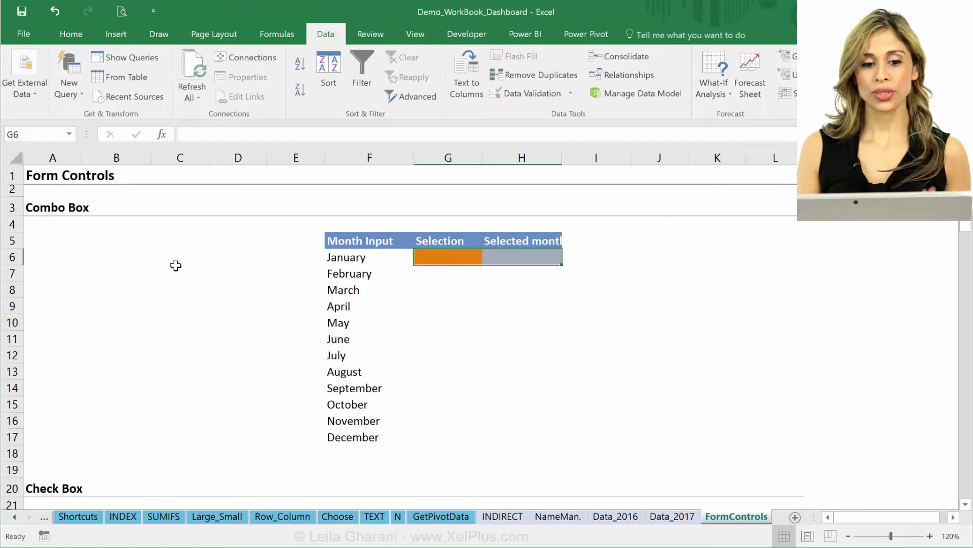
{"action": "left_click", "coordinate": [102, 236]}
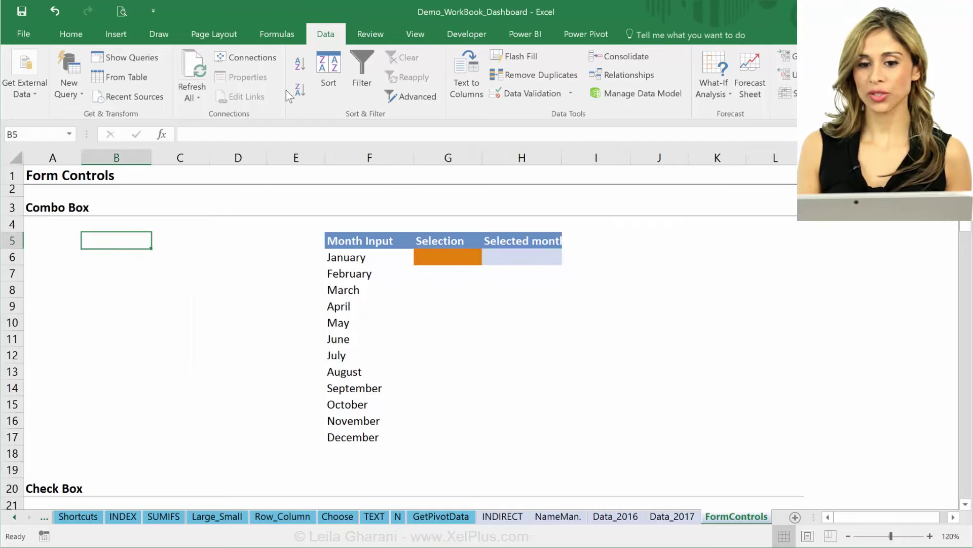
Draw a Form Controls combo box over B5:C6 and shorten it to one row height
{"action": "left_click", "coordinate": [460, 33]}
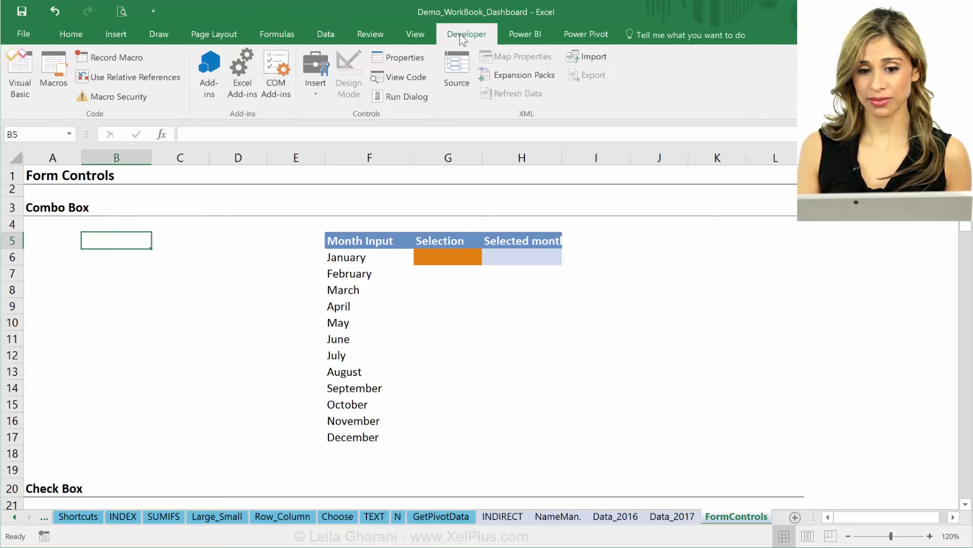
{"action": "left_click", "coordinate": [314, 91]}
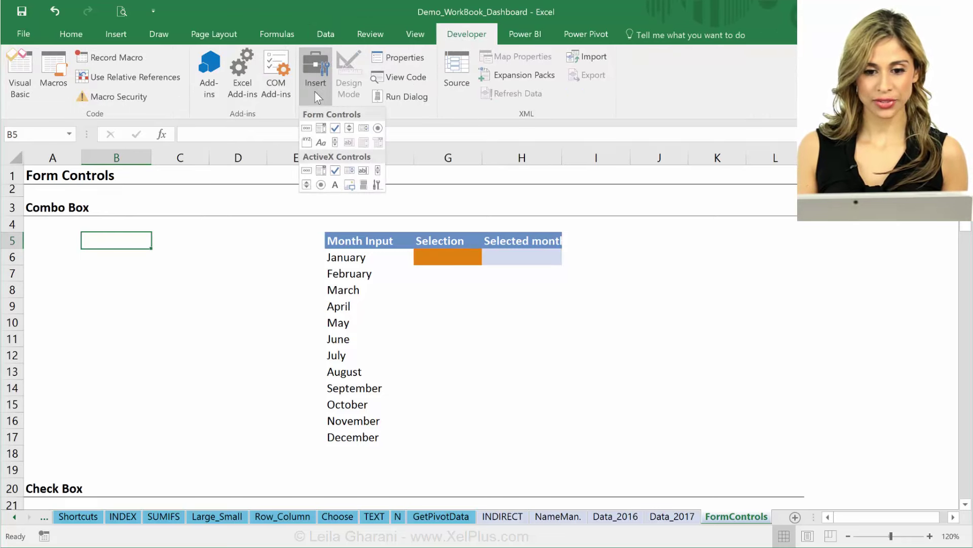
{"action": "left_click", "coordinate": [319, 129]}
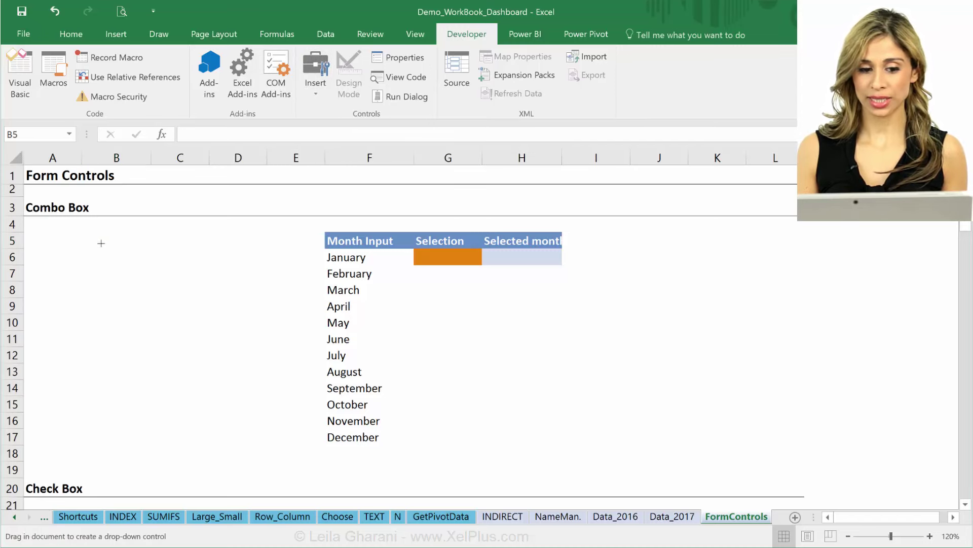
{"action": "left_click_drag", "start_coordinate": [101, 243], "coordinate": [218, 268]}
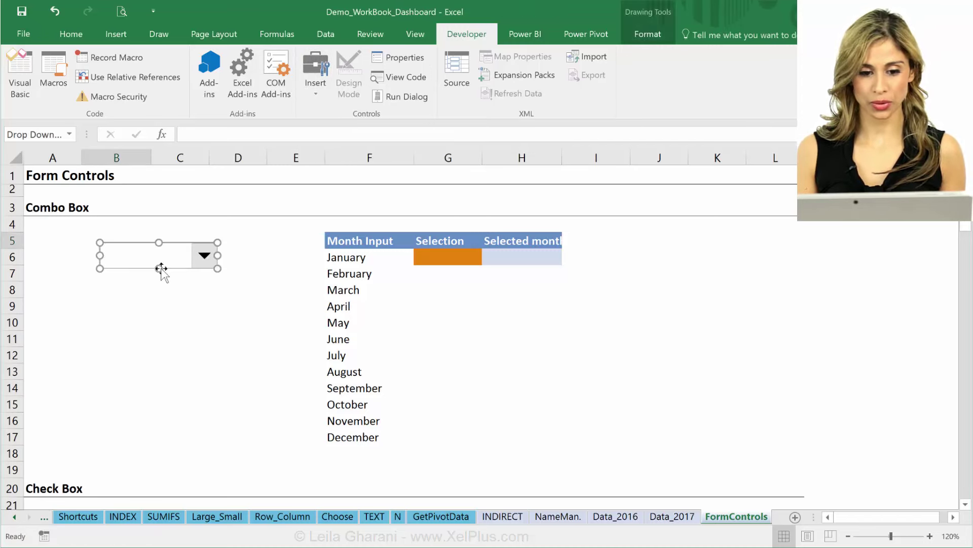
{"action": "left_click_drag", "start_coordinate": [158, 267], "coordinate": [160, 261]}
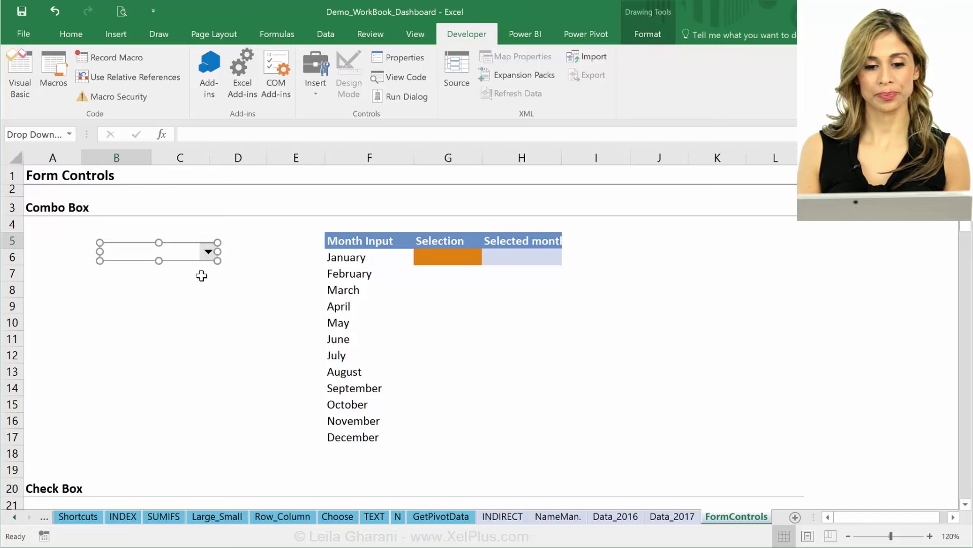
{"action": "right_click", "coordinate": [148, 260]}
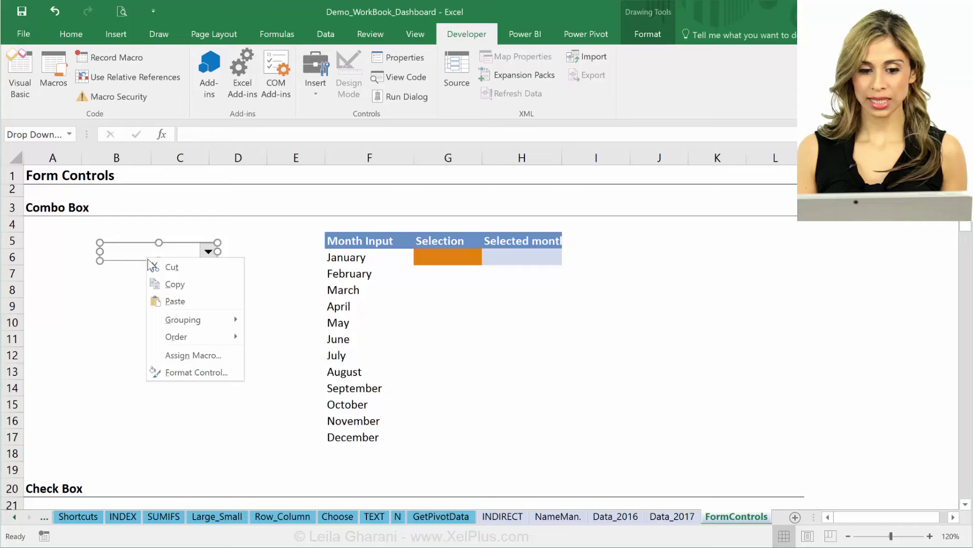
Set the combo box's input range to $F$6:$F$17, cell link $G$6, 8 drop-down lines, no 3-D shading
{"action": "left_click", "coordinate": [201, 370]}
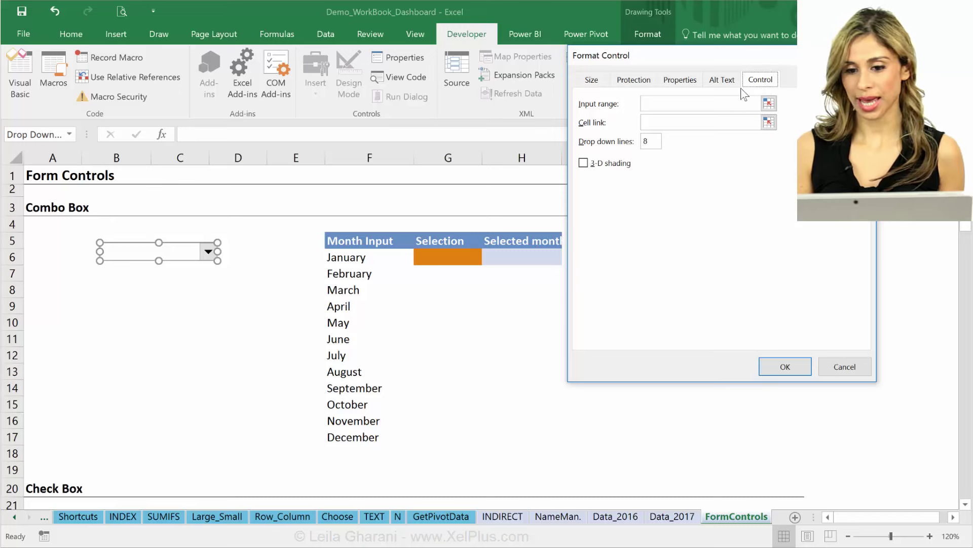
{"action": "left_click", "coordinate": [678, 99]}
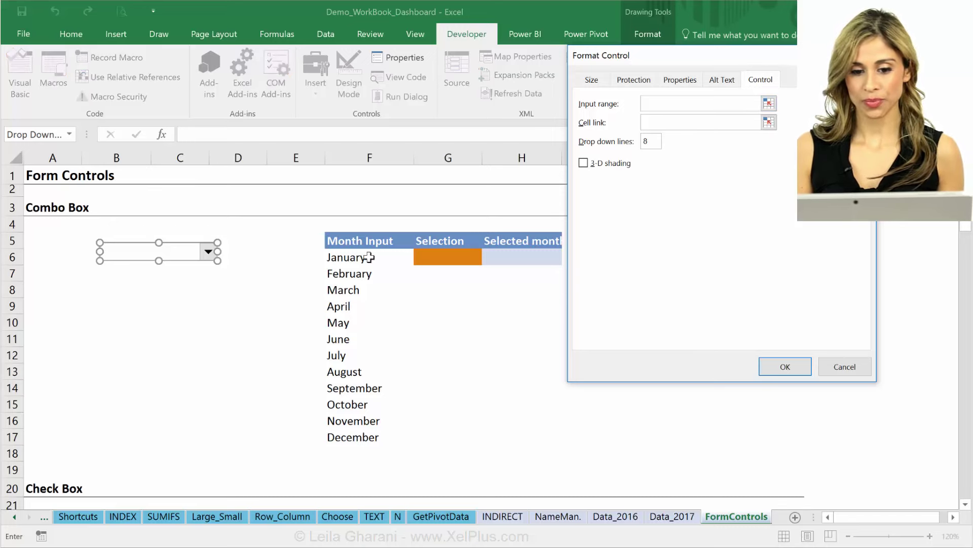
{"action": "left_click_drag", "start_coordinate": [369, 257], "coordinate": [352, 433]}
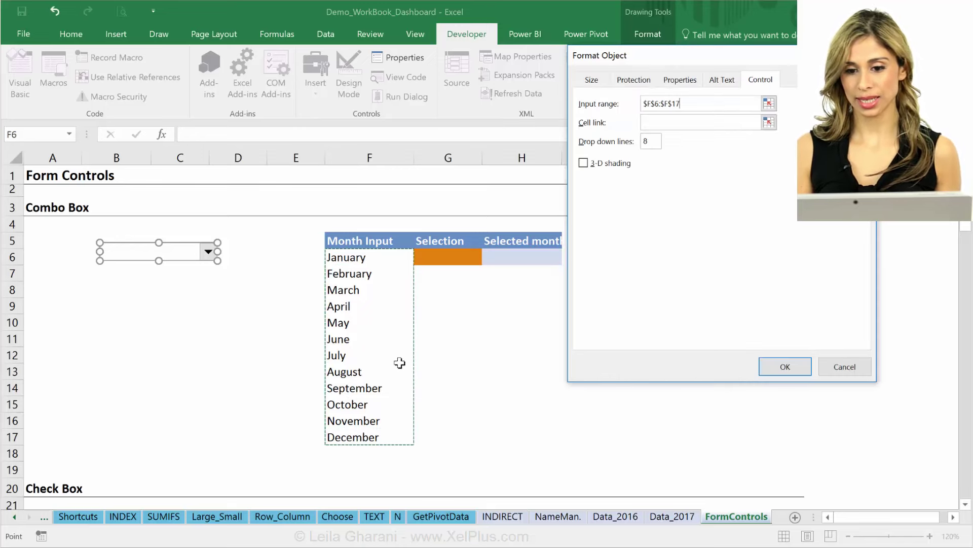
{"action": "left_click", "coordinate": [669, 123]}
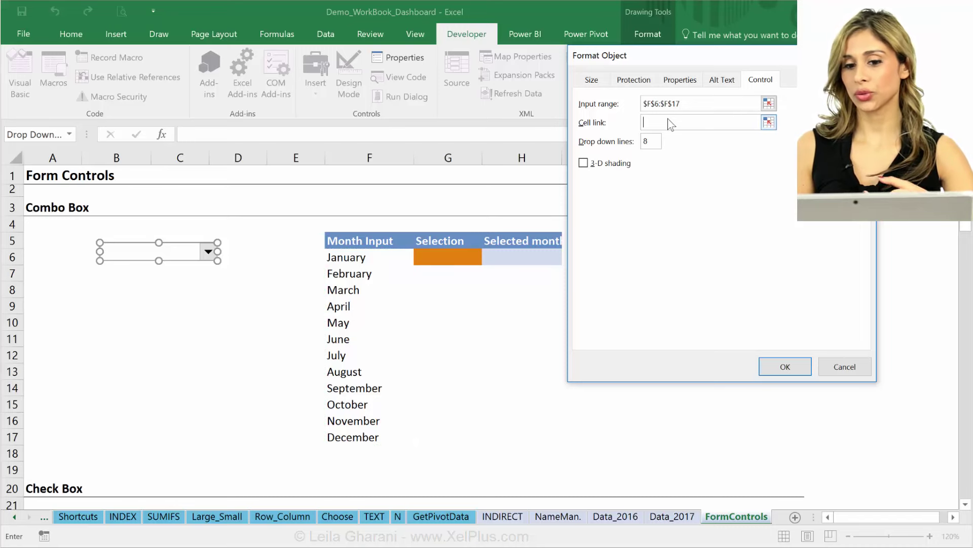
{"action": "left_click", "coordinate": [441, 260]}
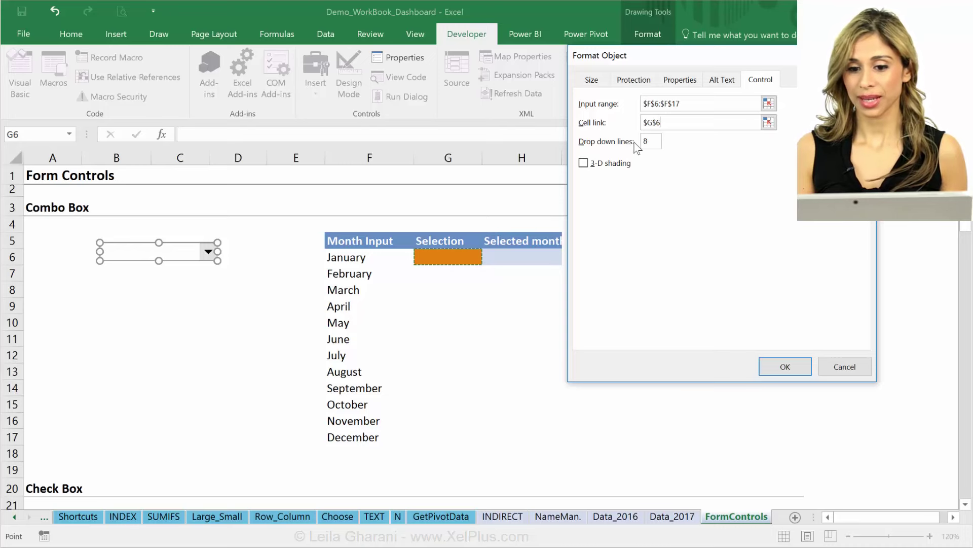
{"action": "left_click", "coordinate": [649, 141]}
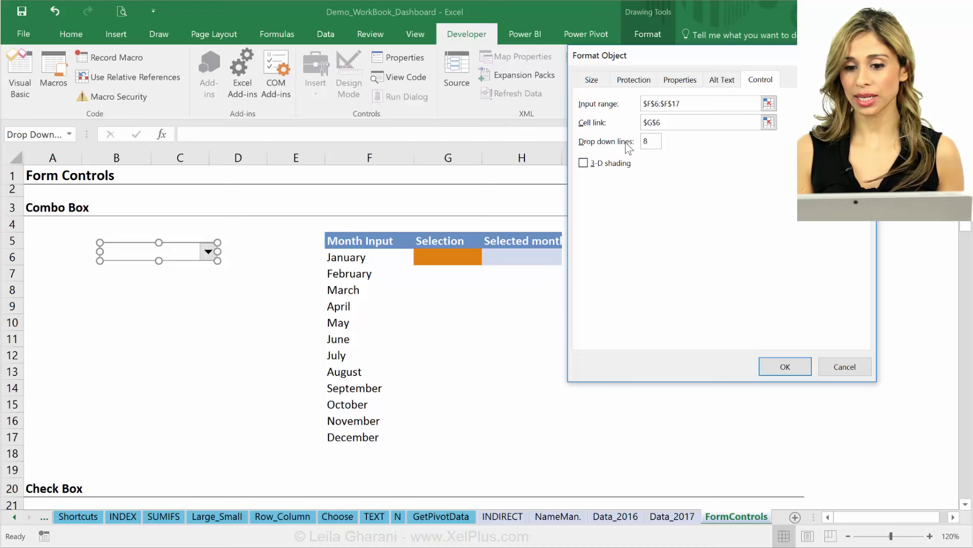
{"action": "left_click", "coordinate": [588, 170]}
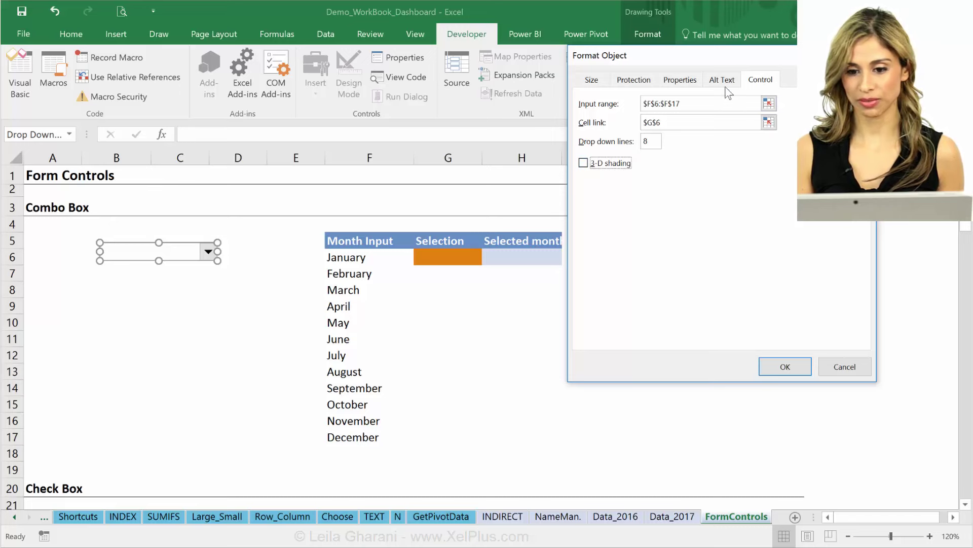
Review the Properties, Protection and Size tabs, then apply the Control settings
{"action": "left_click", "coordinate": [692, 83]}
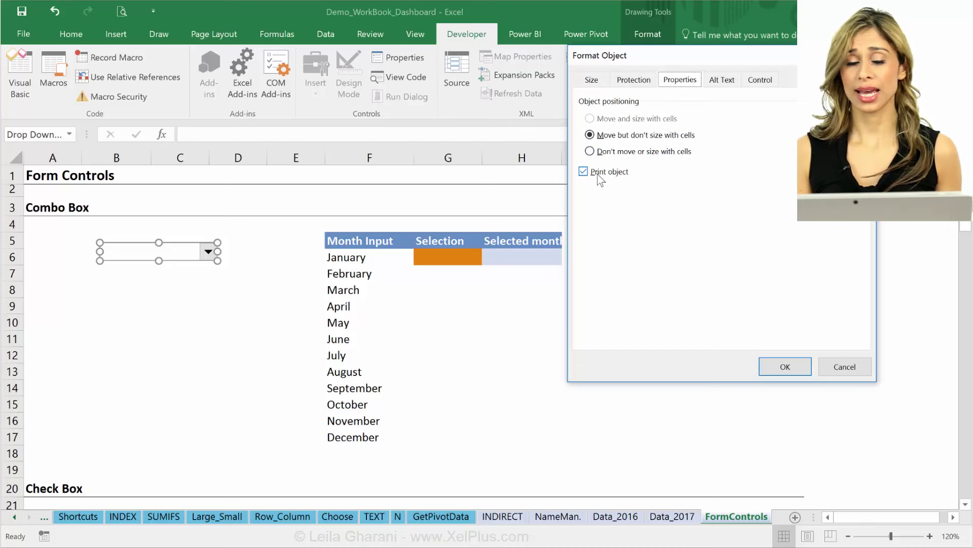
{"action": "left_click", "coordinate": [634, 80]}
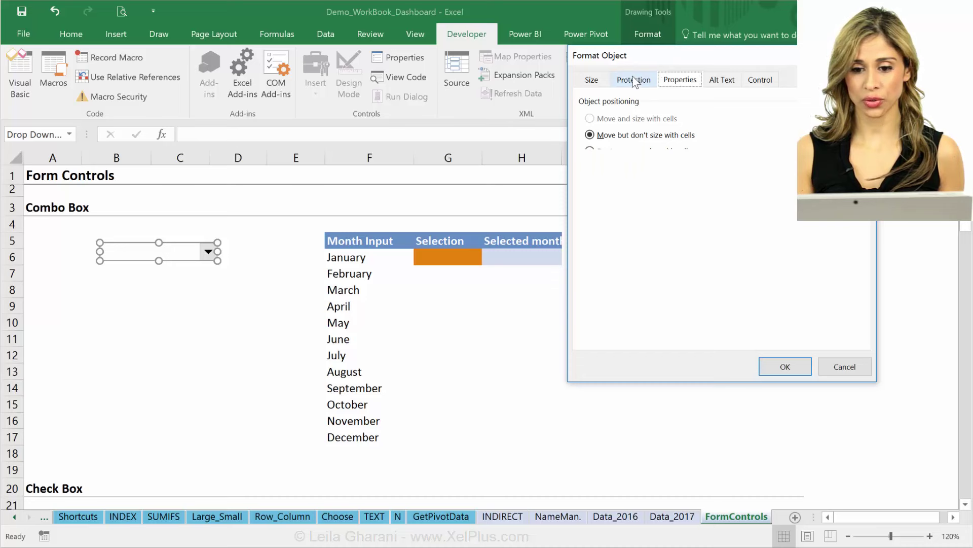
{"action": "left_click", "coordinate": [592, 80]}
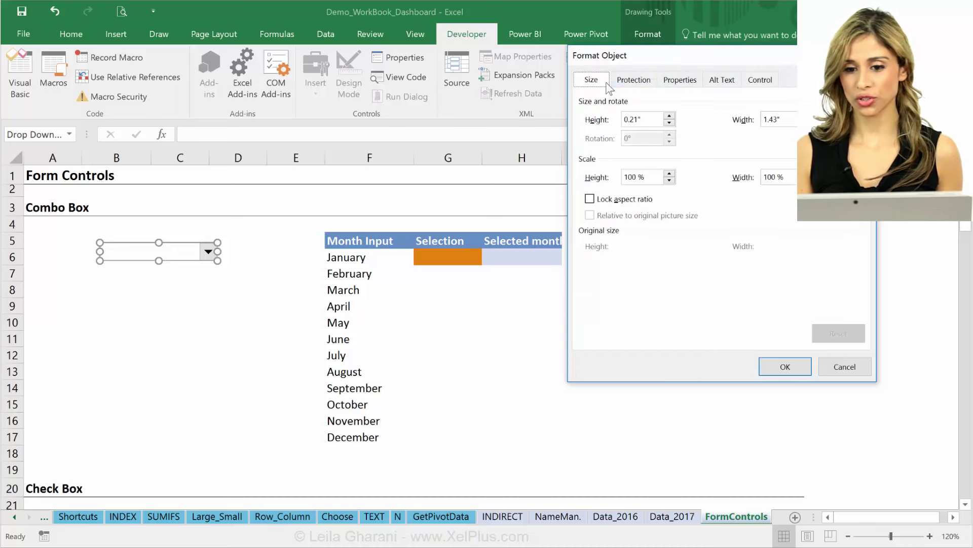
{"action": "left_click", "coordinate": [679, 81]}
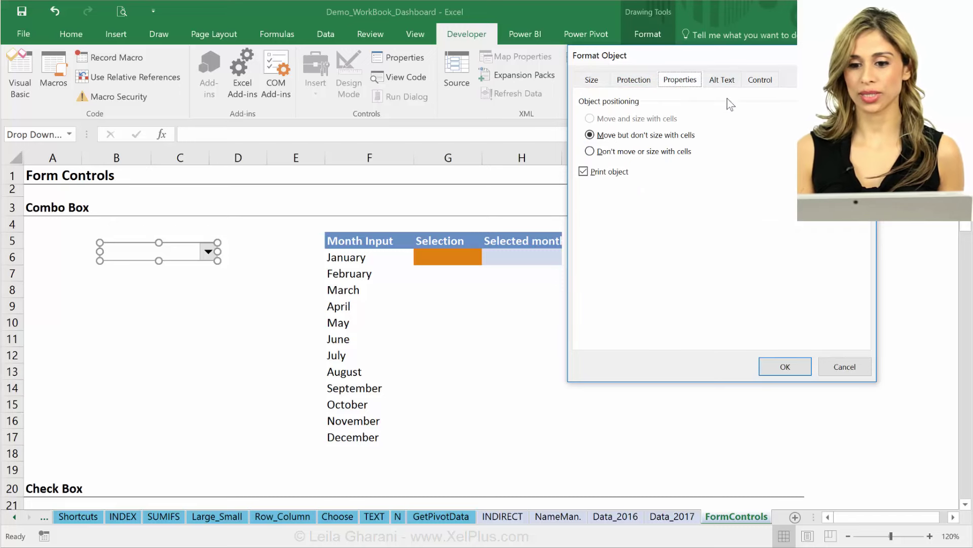
{"action": "left_click", "coordinate": [760, 79]}
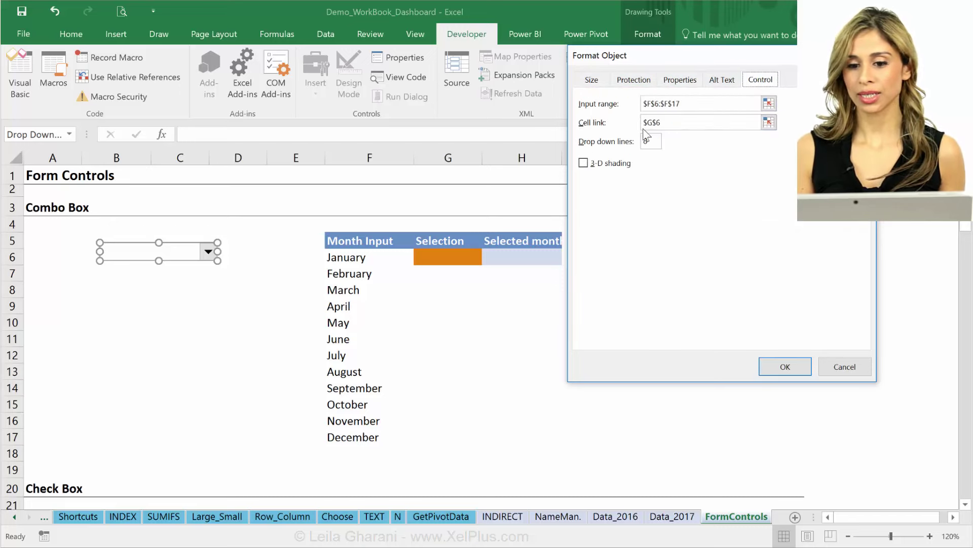
{"action": "left_click", "coordinate": [786, 366]}
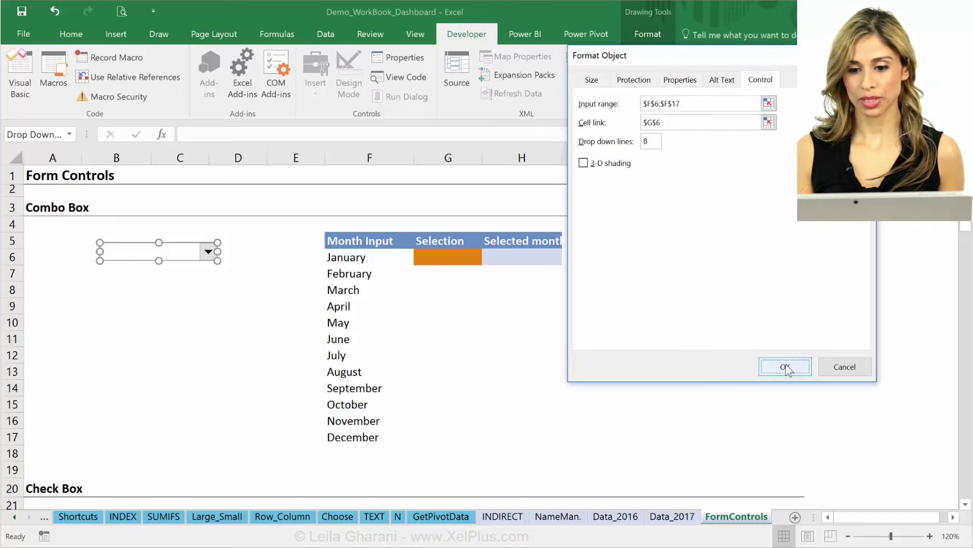
Choose June in the new combo box and confirm G6 returns 6
{"action": "left_click", "coordinate": [276, 288]}
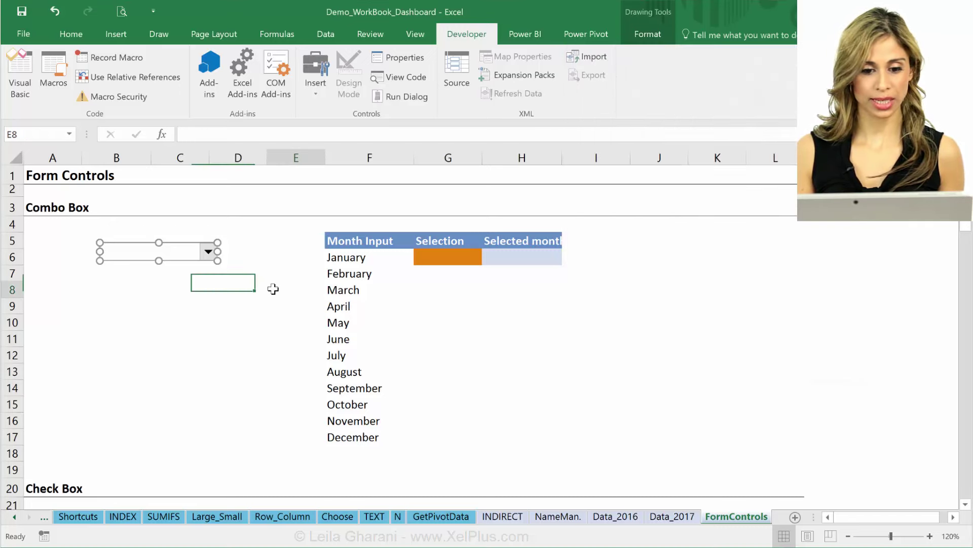
{"action": "left_click", "coordinate": [208, 253]}
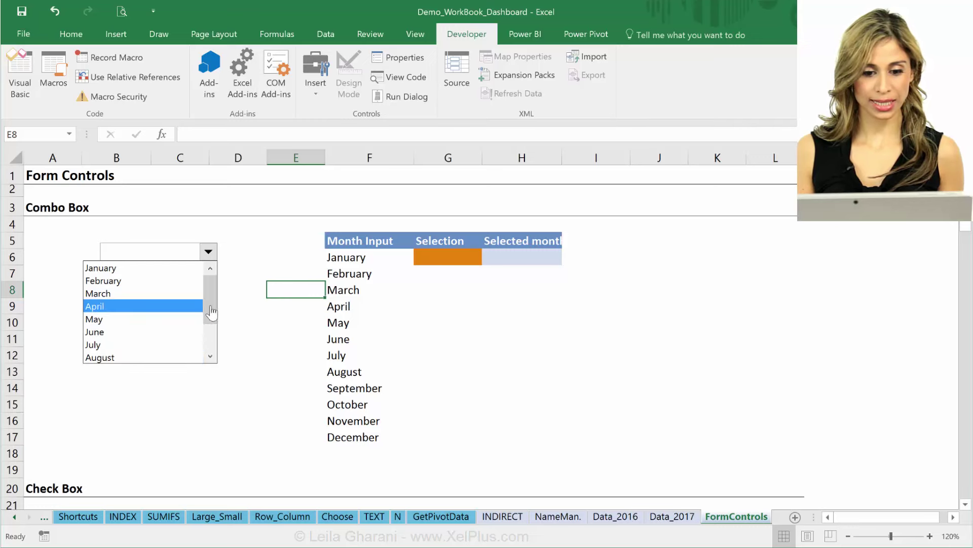
{"action": "scroll", "coordinate": [172, 325], "scroll_direction": "down", "scroll_amount": 3}
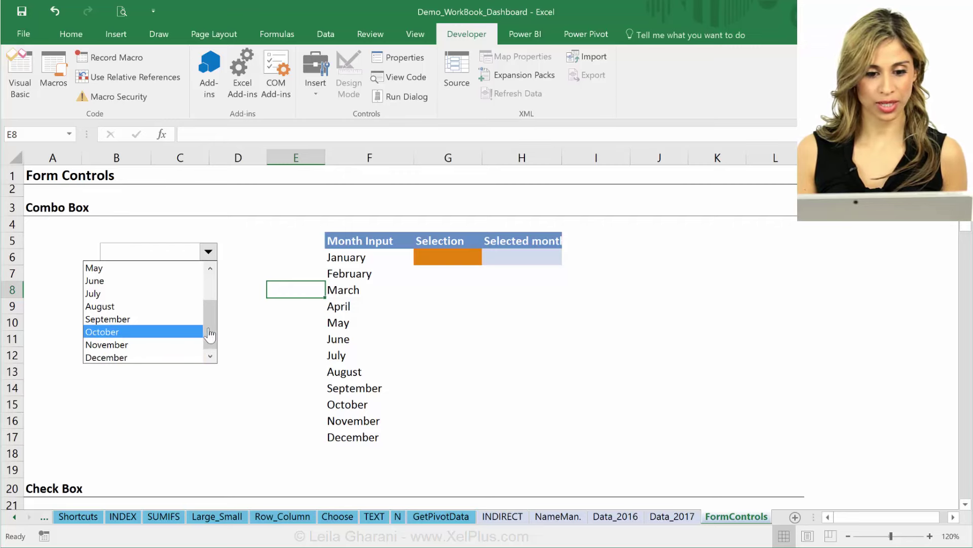
{"action": "left_click", "coordinate": [153, 293]}
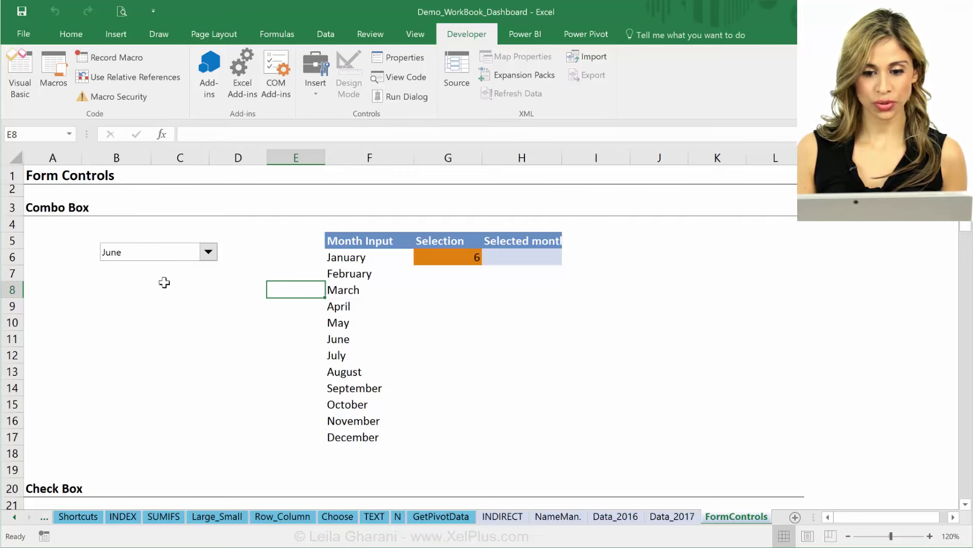
{"action": "left_click", "coordinate": [455, 259]}
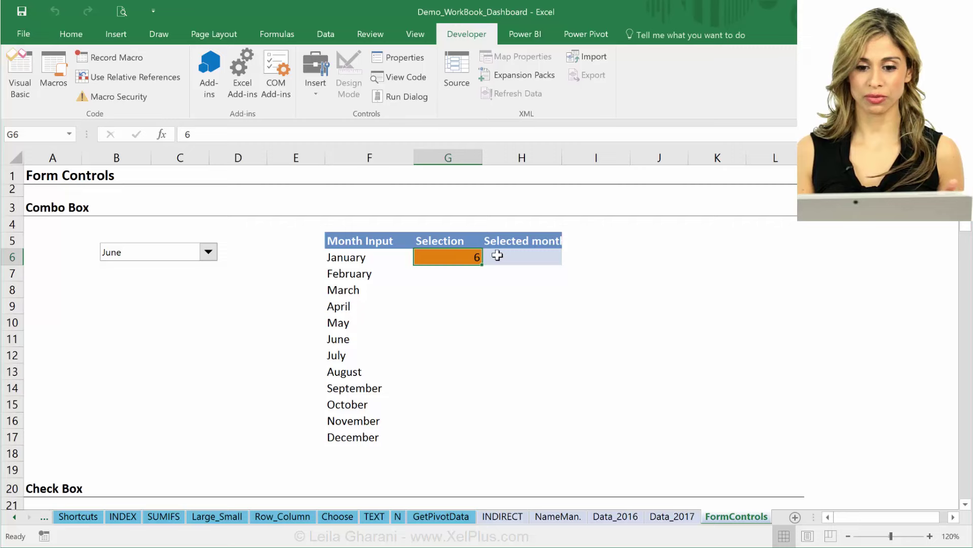
Widen column H and enter =INDEX(F6:F17,G6) in H6 so it shows June
{"action": "left_click", "coordinate": [532, 257]}
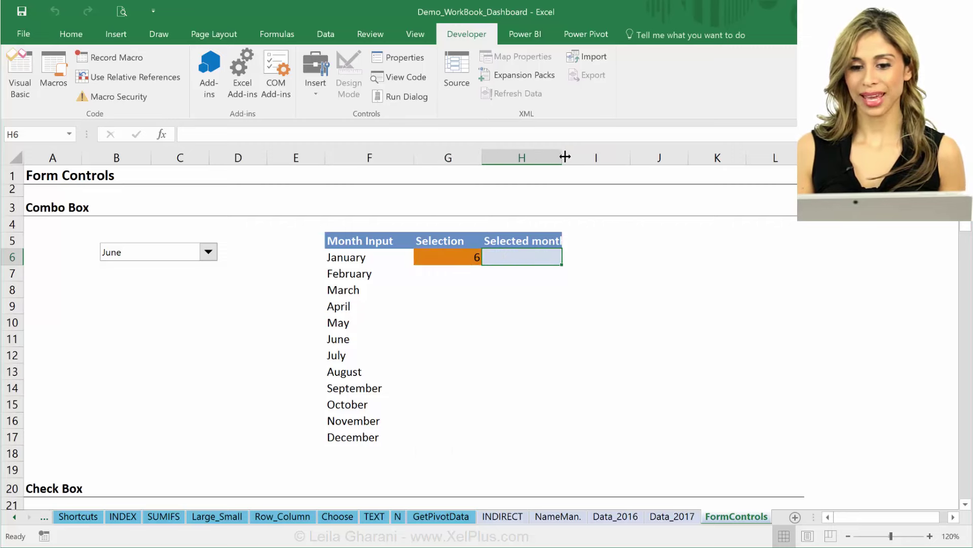
{"action": "left_click_drag", "start_coordinate": [564, 156], "coordinate": [576, 158]}
{"action": "type", "text": "=i"}
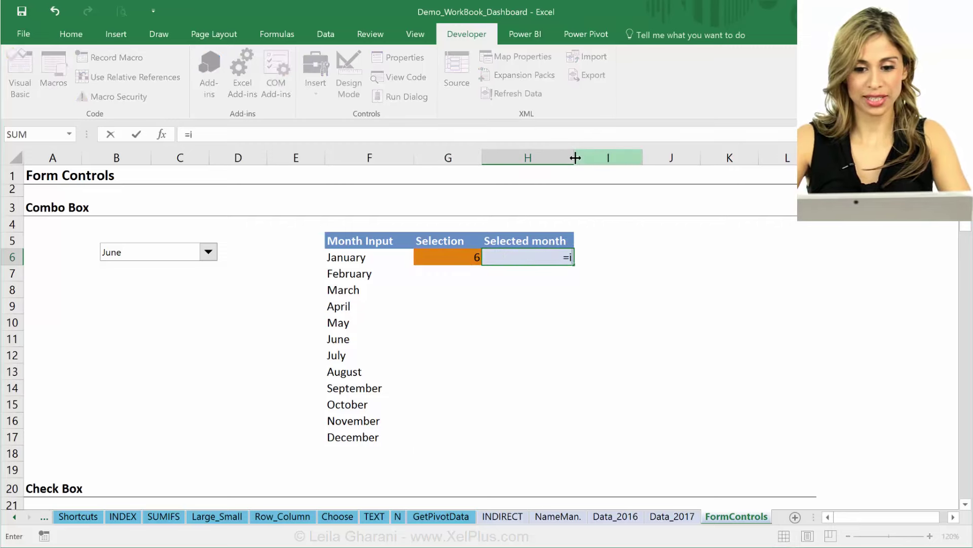
{"action": "type", "text": "ndex("}
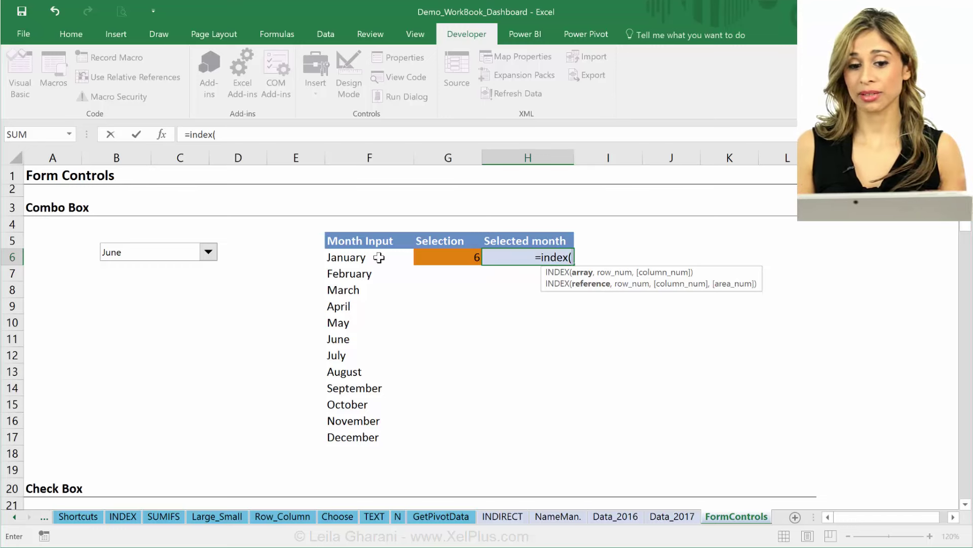
{"action": "left_click_drag", "start_coordinate": [379, 258], "coordinate": [365, 432]}
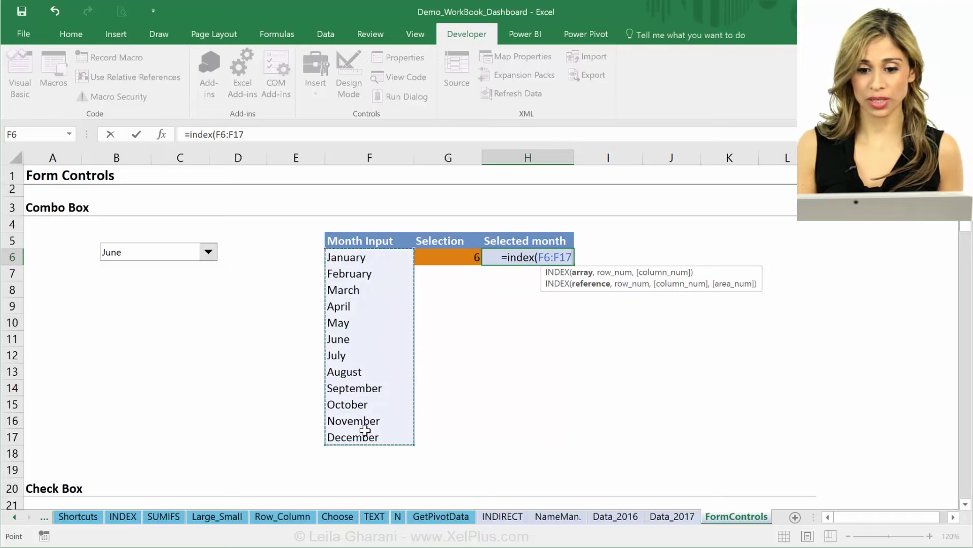
{"action": "type", "text": ","}
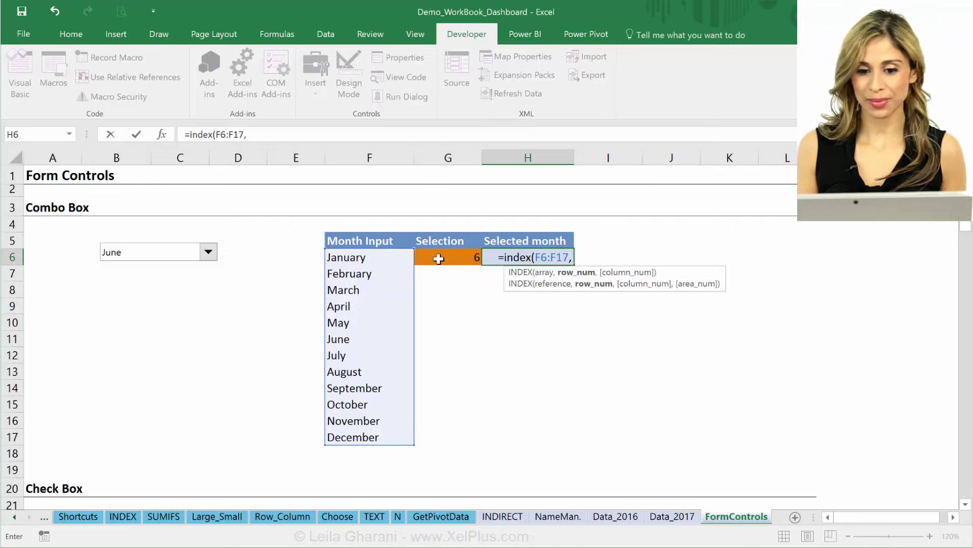
{"action": "left_click", "coordinate": [443, 255]}
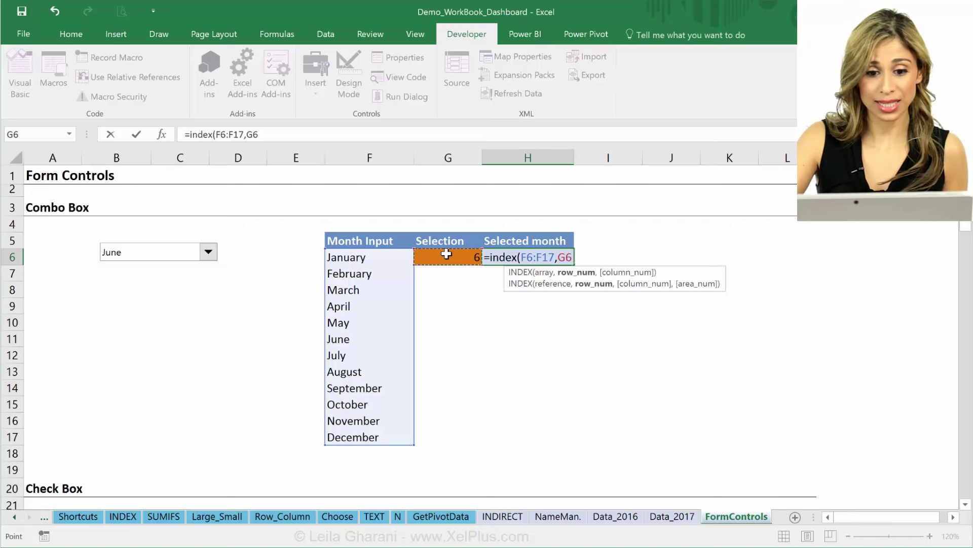
{"action": "type", "text": ")"}
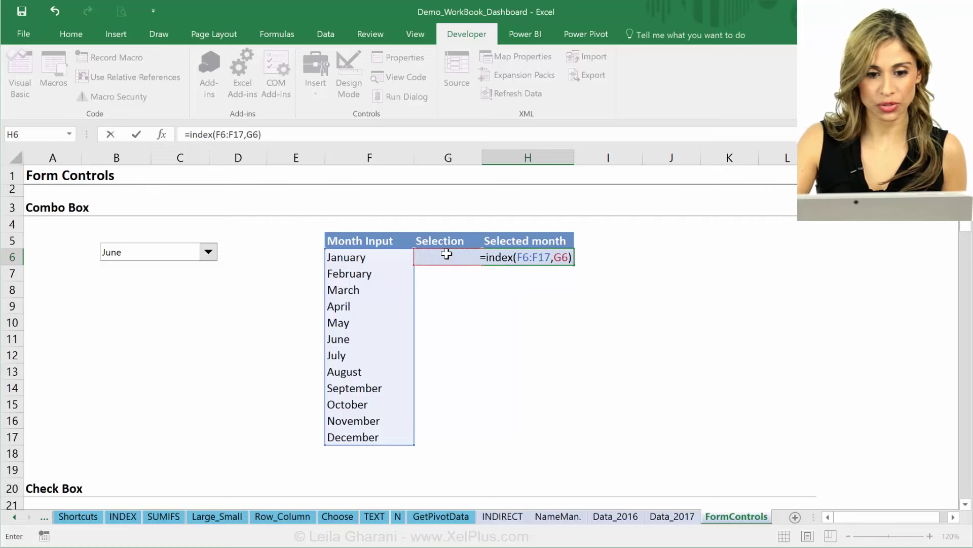
{"action": "key", "text": "ctrl+Return"}
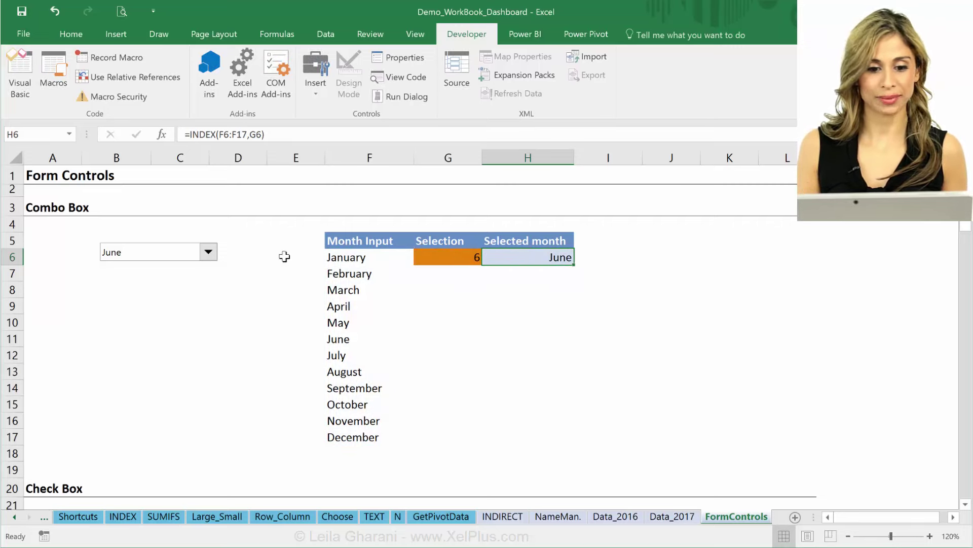
Change the combo box's drop-down lines to 12 in Format Control
{"action": "right_click", "coordinate": [179, 250]}
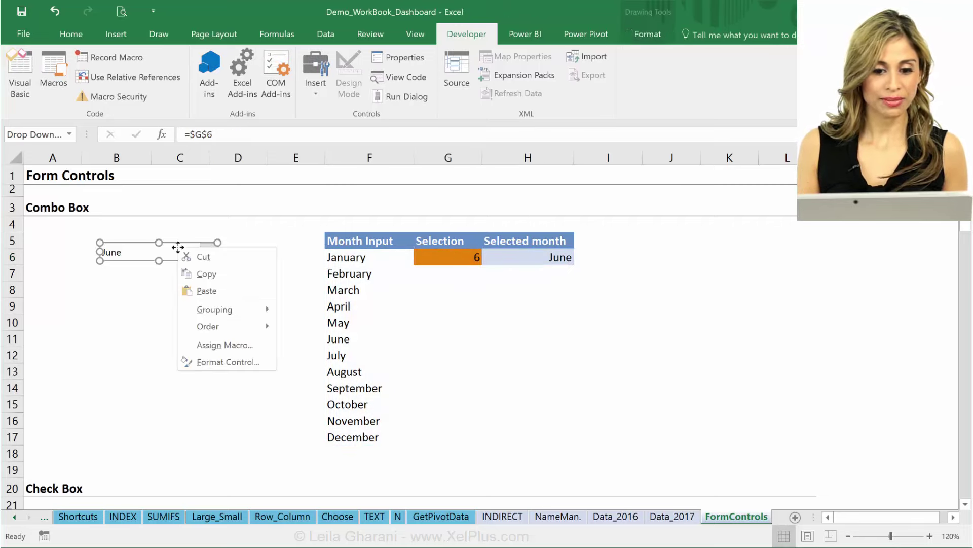
{"action": "left_click", "coordinate": [216, 362]}
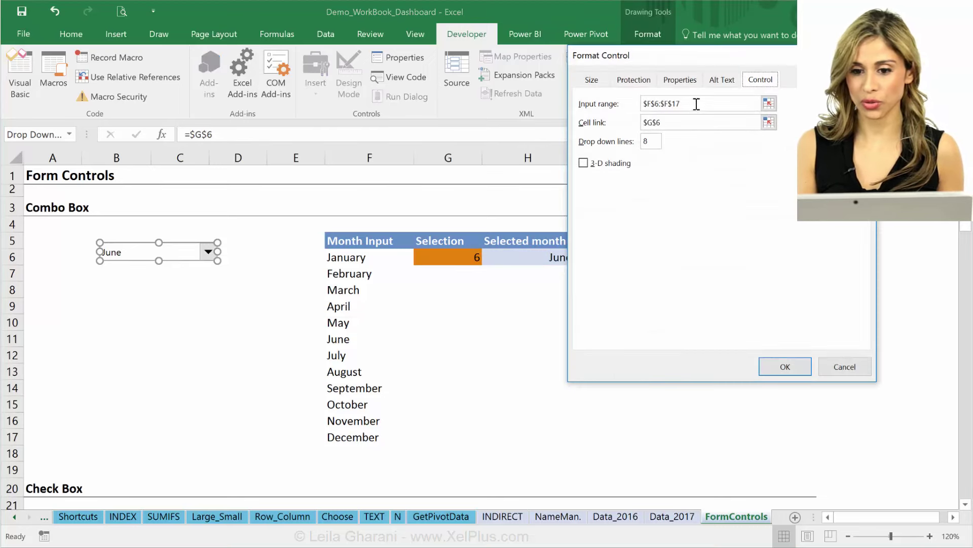
{"action": "left_click", "coordinate": [653, 144]}
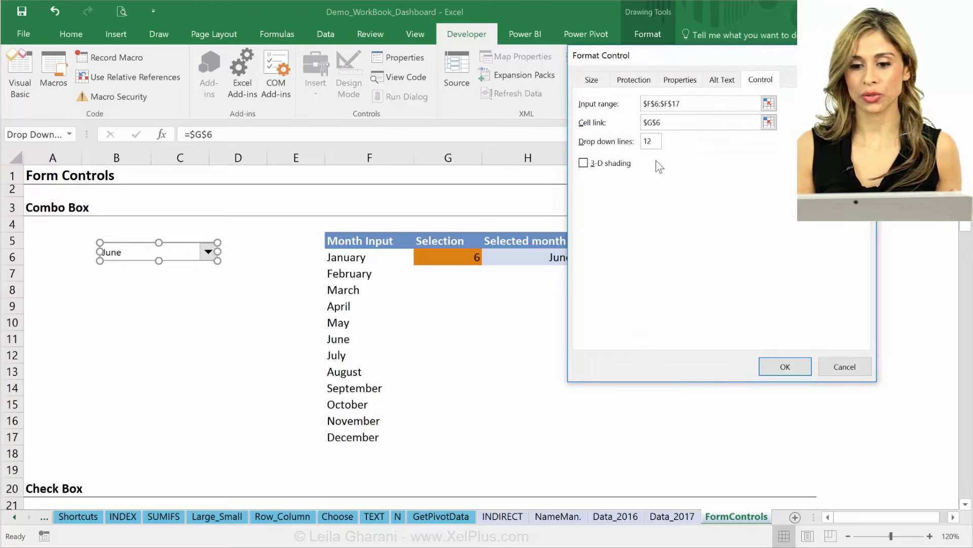
{"action": "left_click", "coordinate": [784, 368]}
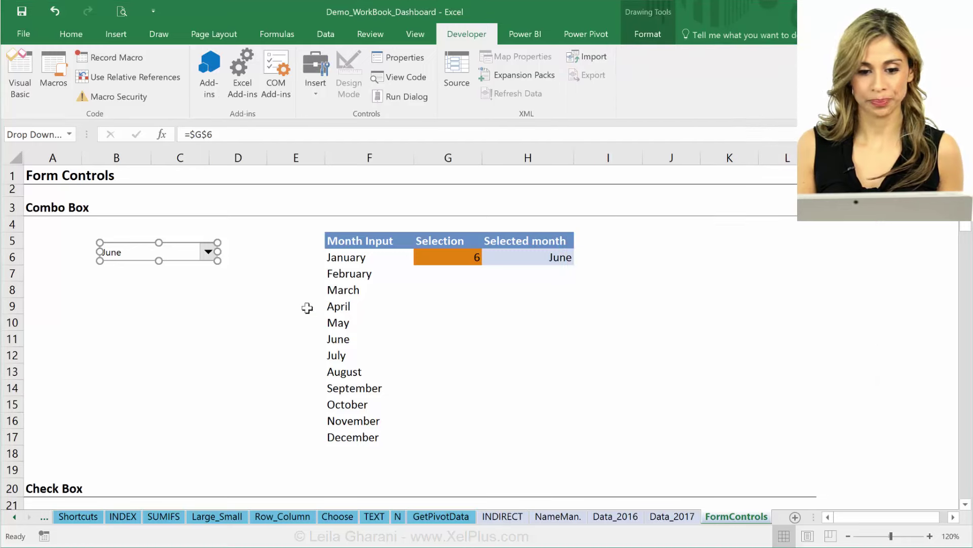
Choose December in the combo box so Selection shows 12
{"action": "left_click", "coordinate": [308, 308]}
{"action": "left_click", "coordinate": [209, 253]}
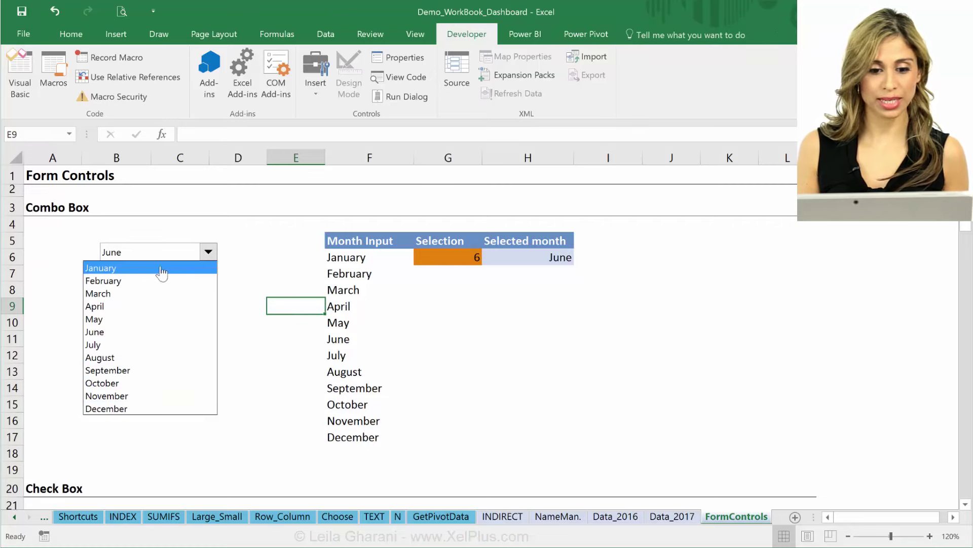
{"action": "key", "text": "Escape"}
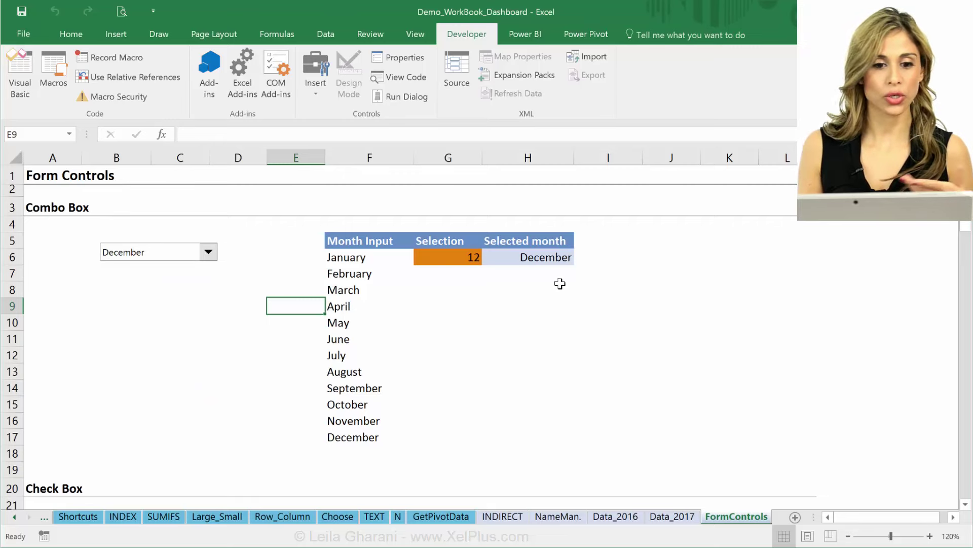
Draw a blue rectangle to the right of the month table
{"action": "left_click", "coordinate": [110, 36]}
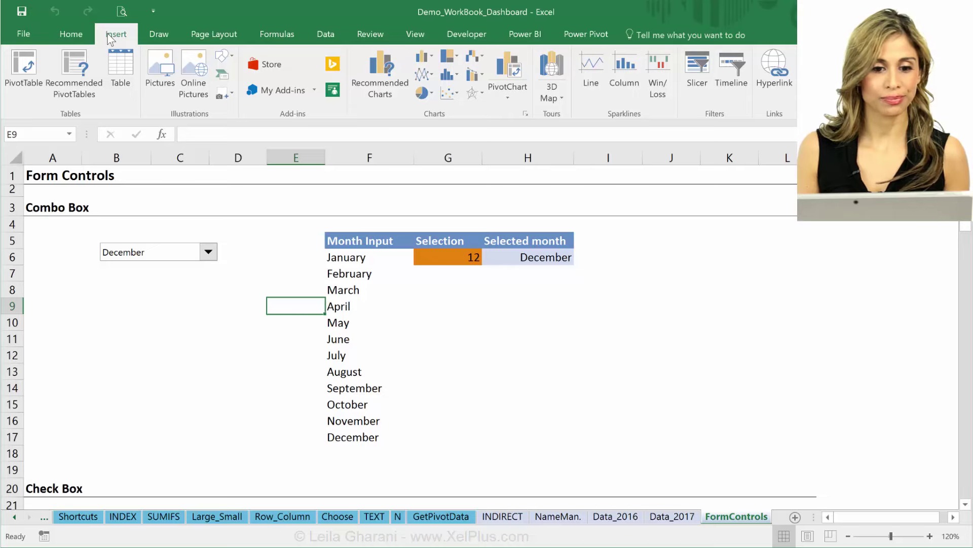
{"action": "left_click", "coordinate": [230, 58]}
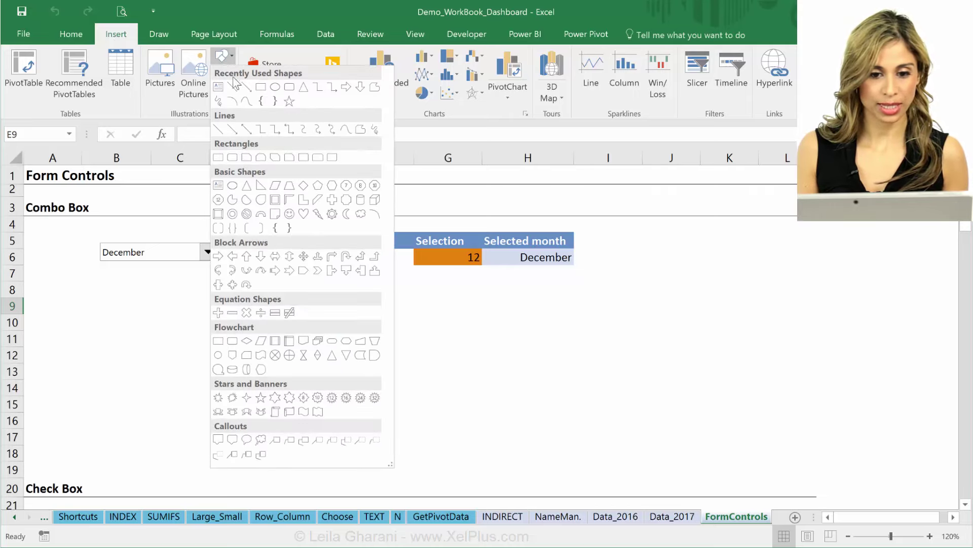
{"action": "left_click", "coordinate": [261, 88]}
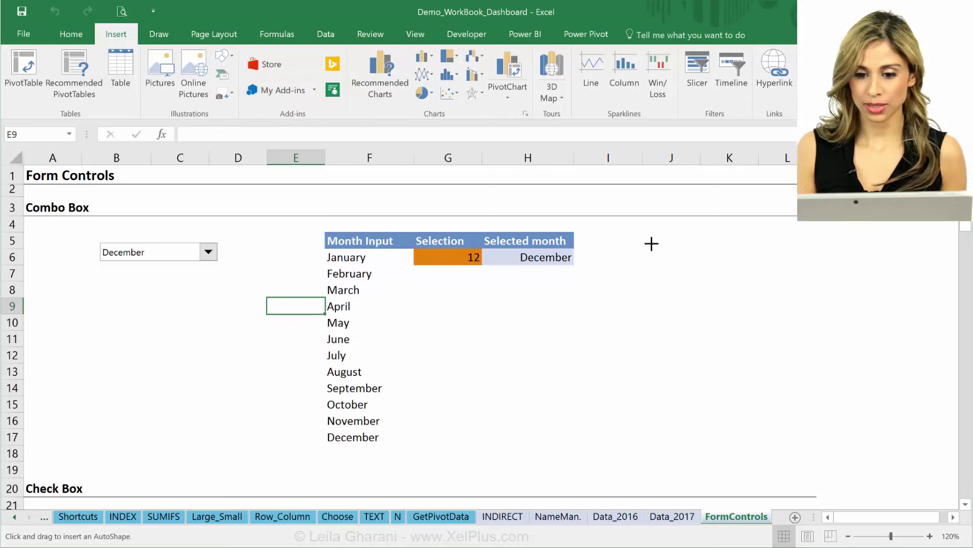
{"action": "left_click_drag", "start_coordinate": [652, 243], "coordinate": [828, 310]}
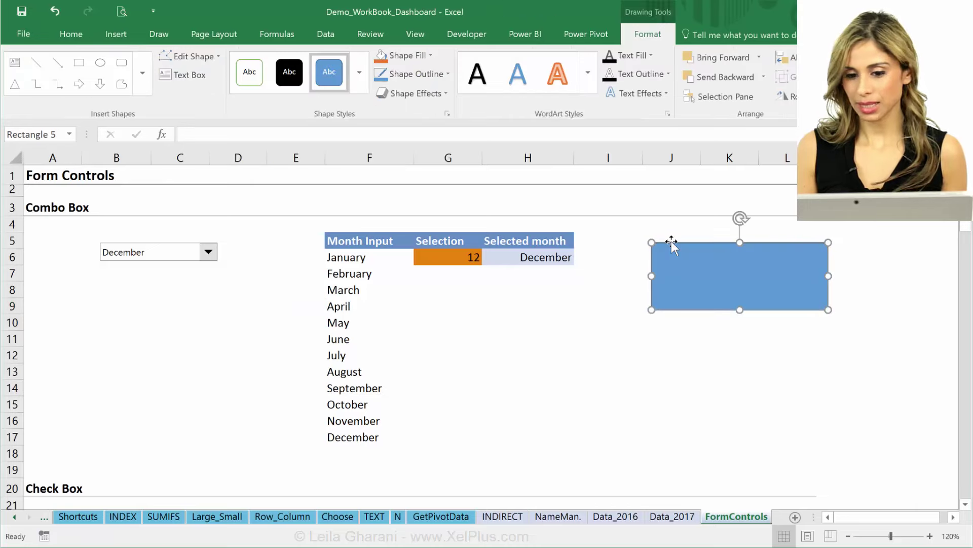
Add a bold 14-point 'Month' text box on the rectangle and duplicate it lower down
{"action": "left_click", "coordinate": [183, 75]}
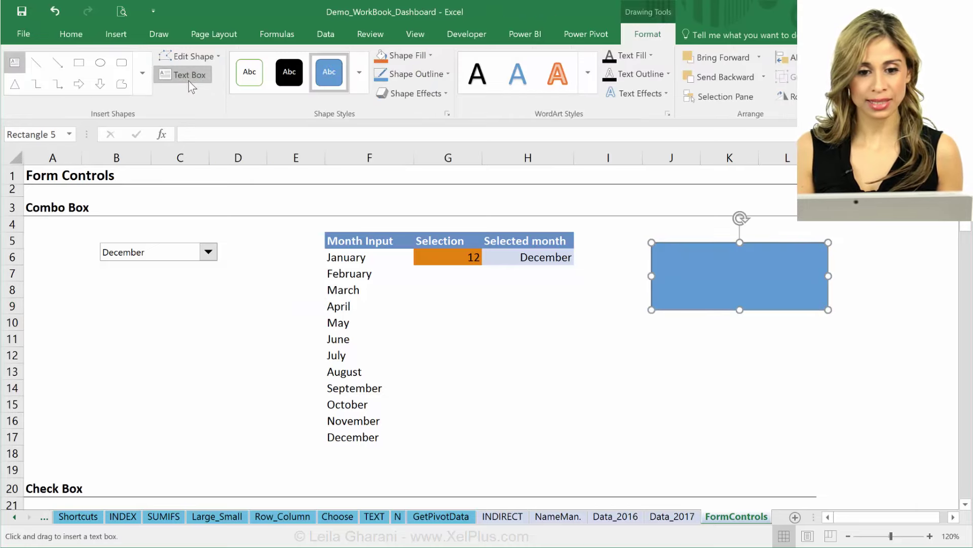
{"action": "left_click", "coordinate": [609, 320]}
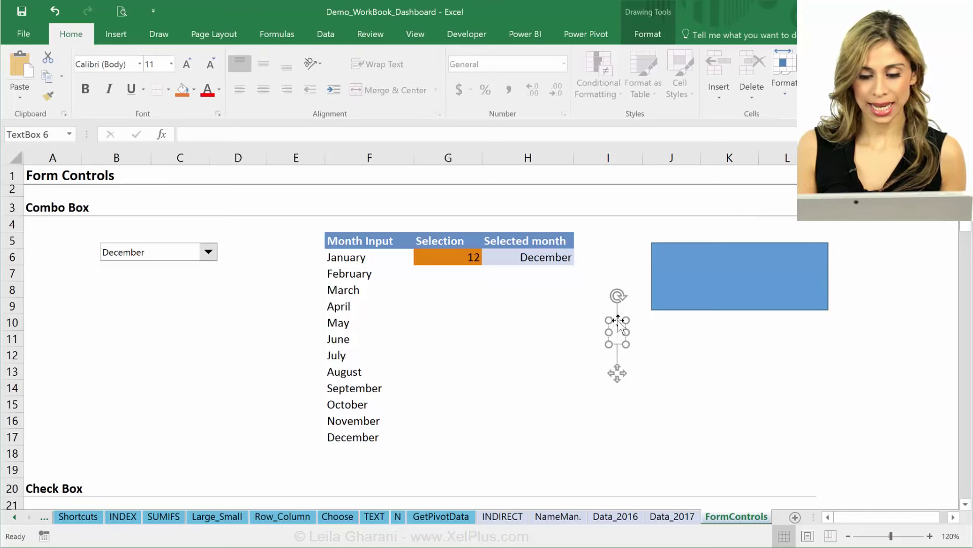
{"action": "type", "text": "Month"}
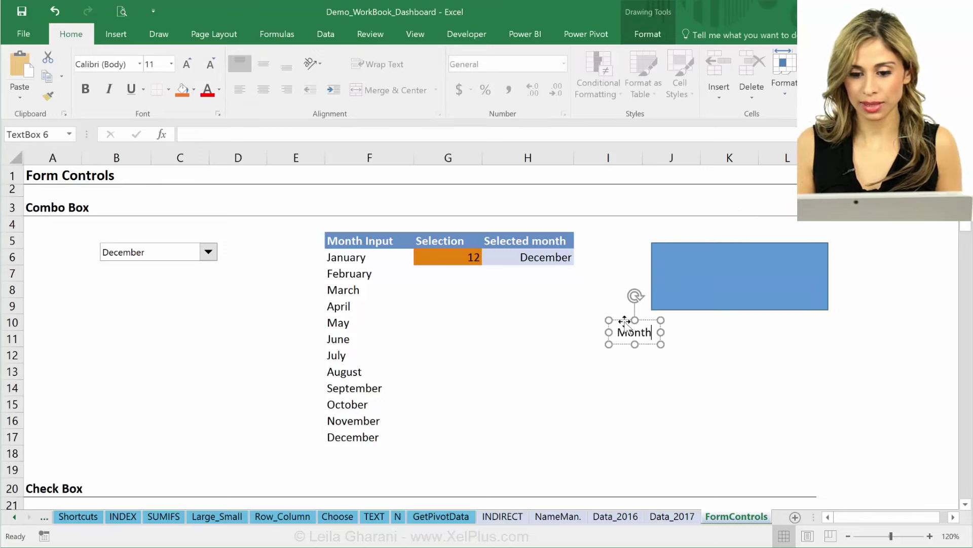
{"action": "double_click", "coordinate": [625, 328]}
{"action": "left_click_drag", "start_coordinate": [629, 322], "coordinate": [679, 251]}
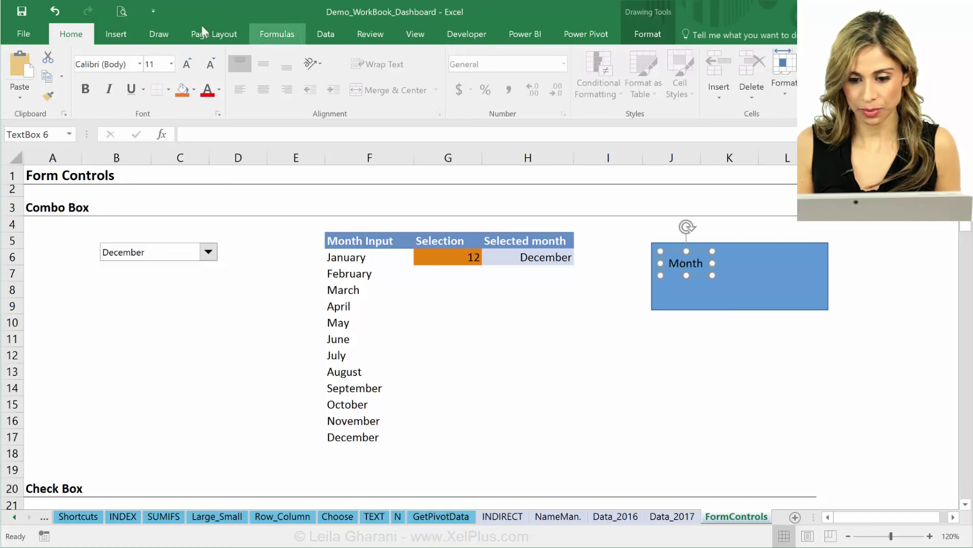
{"action": "left_click", "coordinate": [187, 63]}
{"action": "left_click", "coordinate": [187, 63]}
{"action": "left_click", "coordinate": [86, 89]}
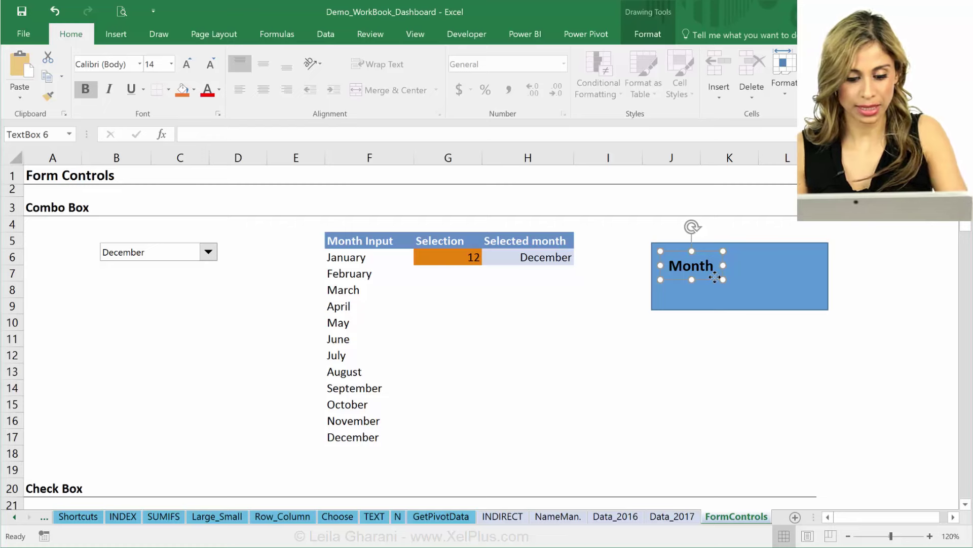
{"action": "left_click_drag", "start_coordinate": [715, 277], "coordinate": [765, 296]}
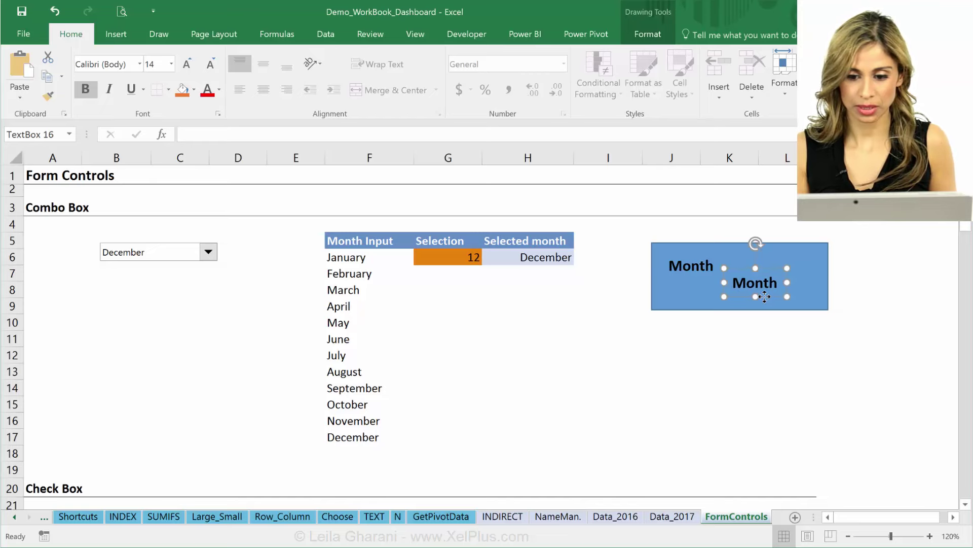
Link the copied label to cell $H$6 so it displays December
{"action": "left_click", "coordinate": [260, 132]}
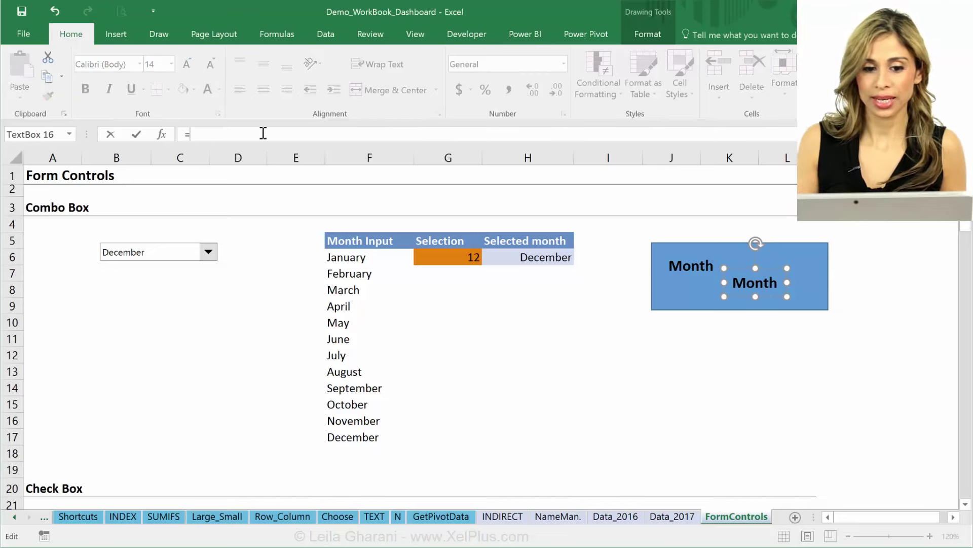
{"action": "type", "text": "="}
{"action": "left_click", "coordinate": [544, 256]}
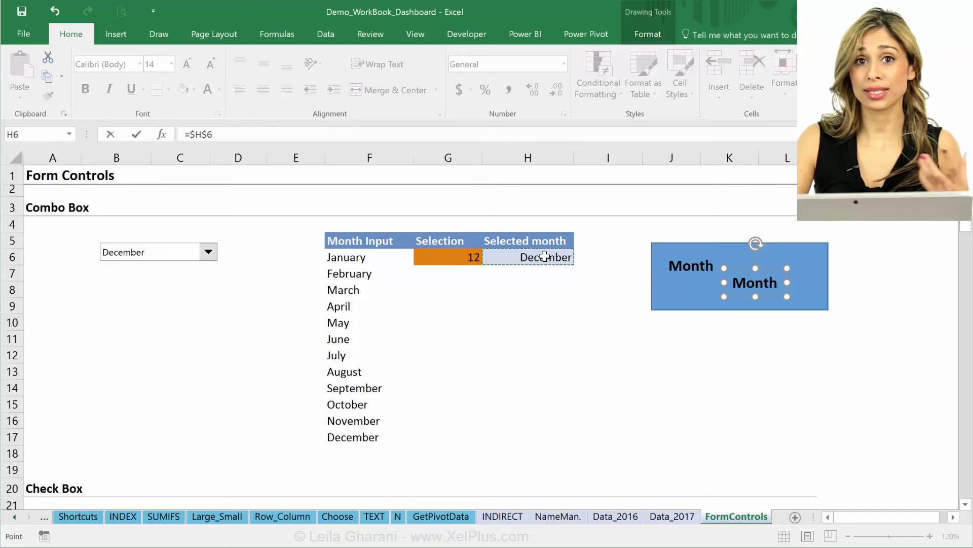
{"action": "key", "text": "Return"}
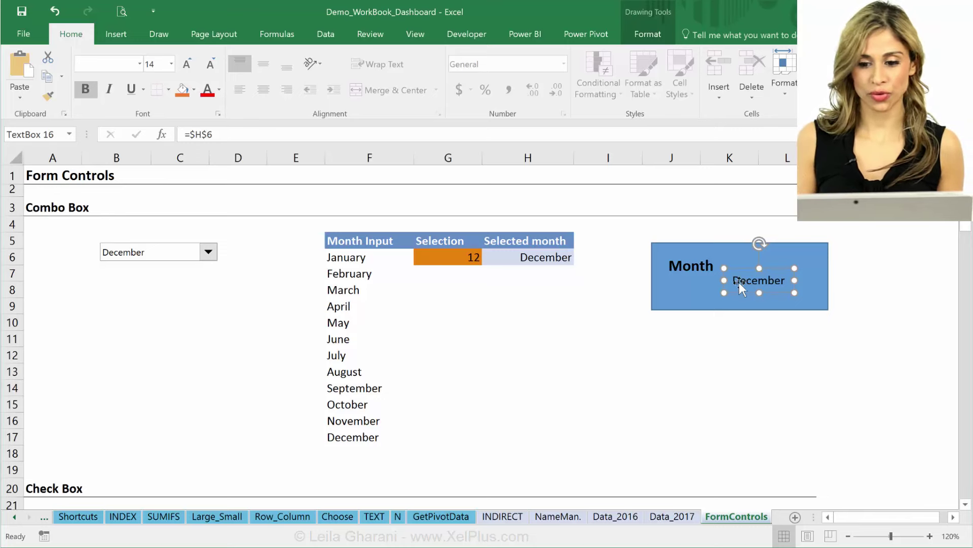
Enlarge the December label's font and make its text white
{"action": "left_click", "coordinate": [191, 63]}
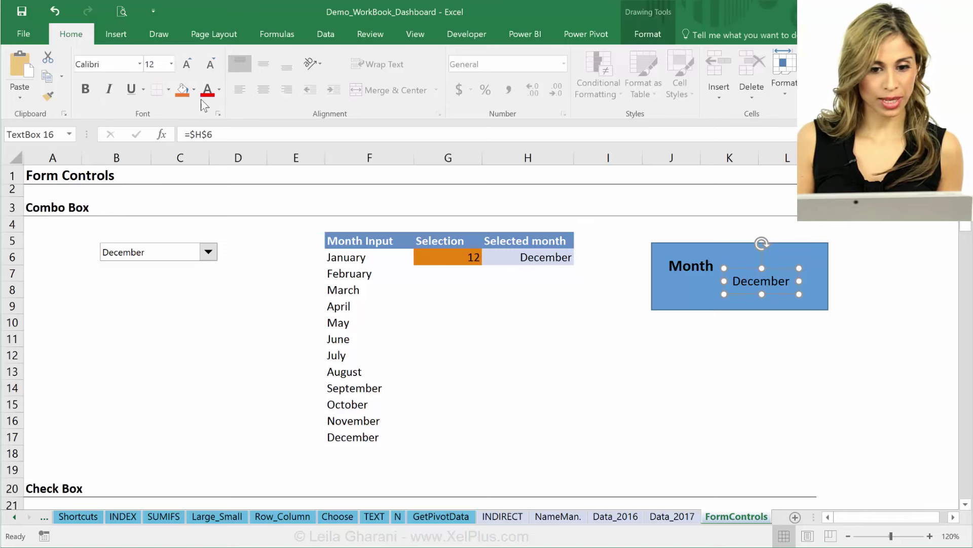
{"action": "left_click", "coordinate": [219, 90]}
{"action": "left_click", "coordinate": [207, 133]}
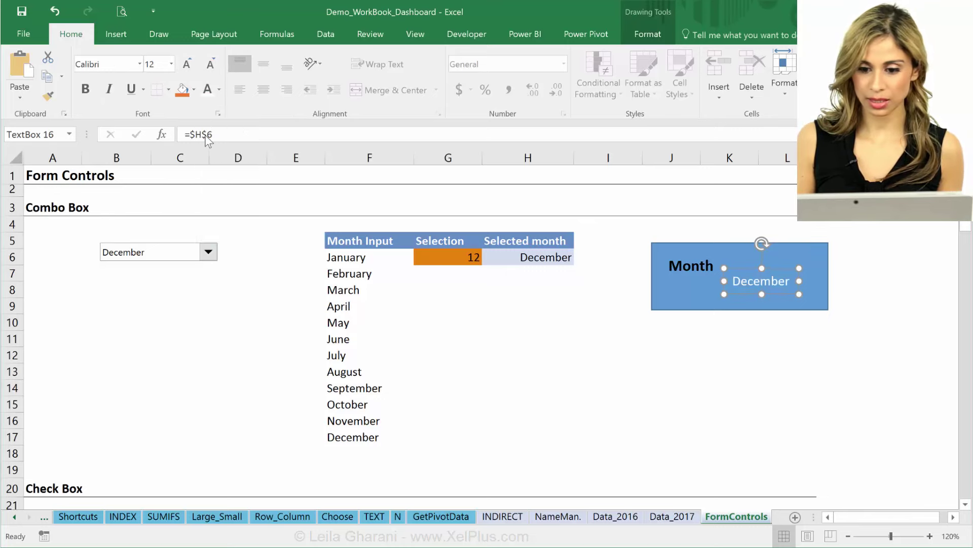
{"action": "left_click", "coordinate": [566, 306]}
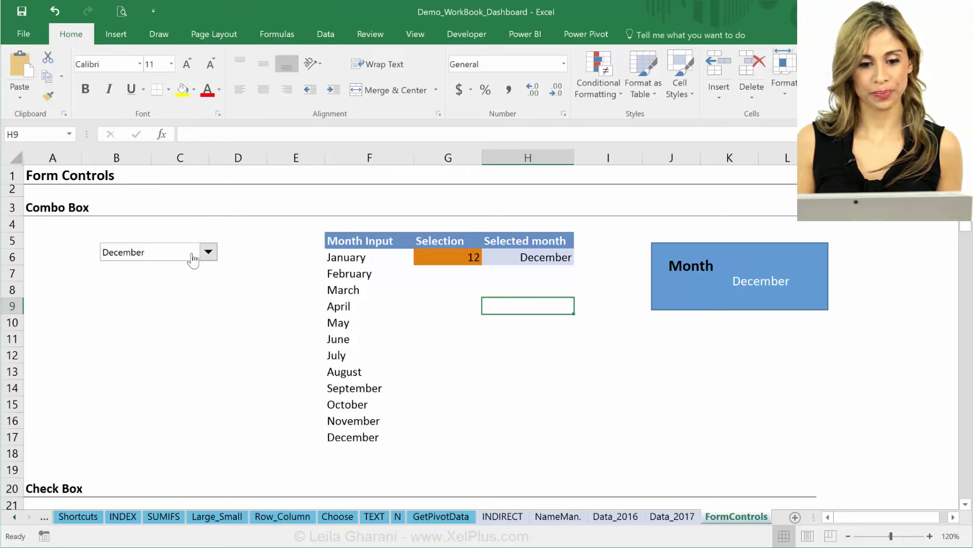
Pick February in the month combo box, then click an empty cell
{"action": "left_click", "coordinate": [208, 252]}
{"action": "left_click", "coordinate": [169, 280]}
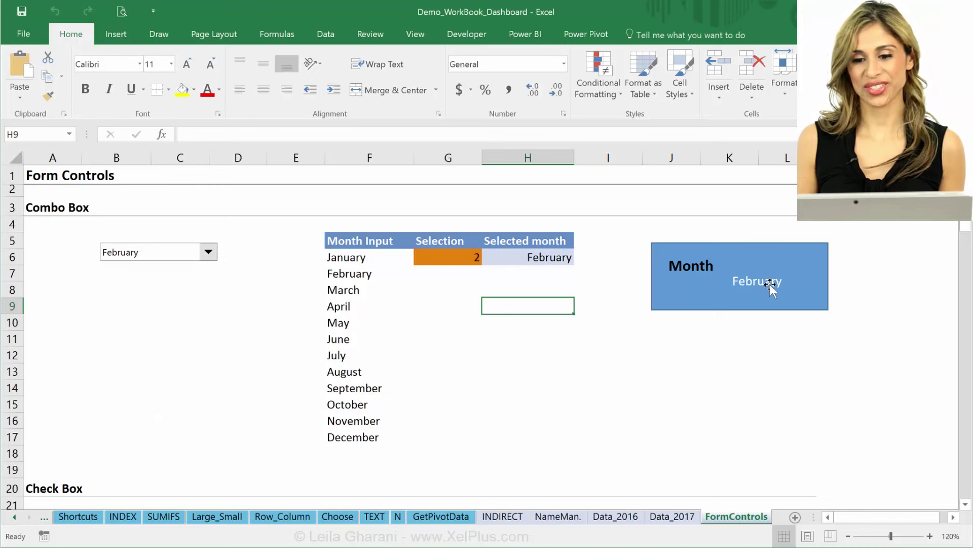
{"action": "left_click", "coordinate": [252, 345]}
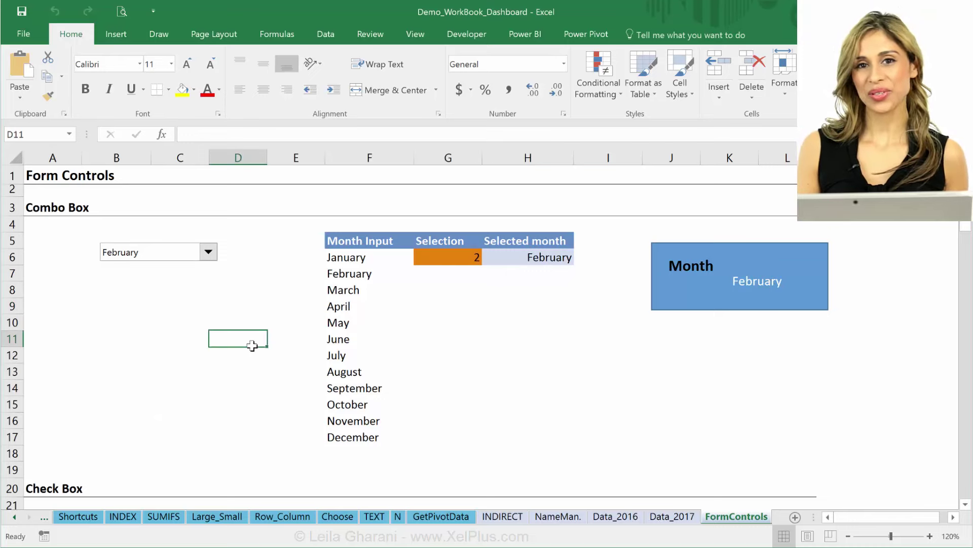